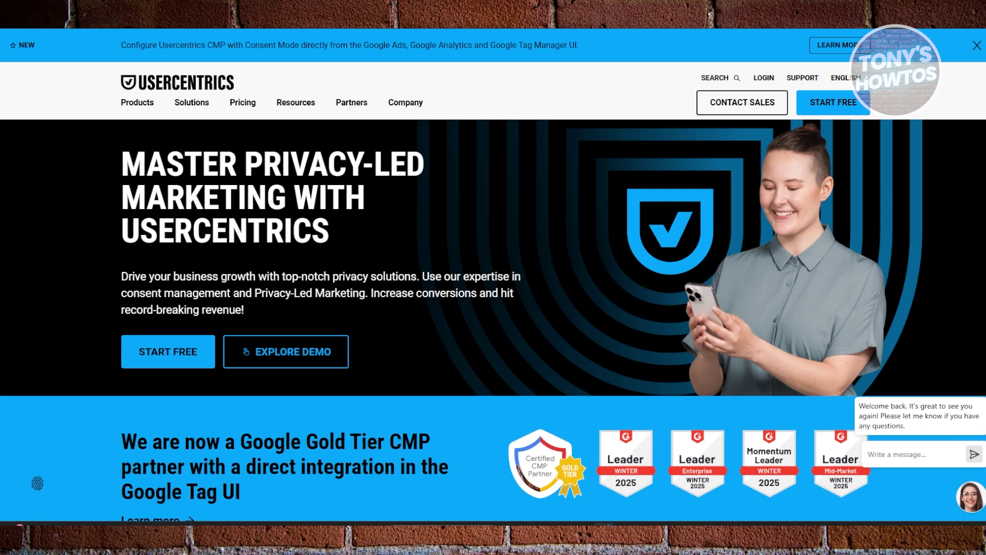
# - Start the 14-day free trial signup and choose Sign up with Google
pyautogui.click(833, 105)
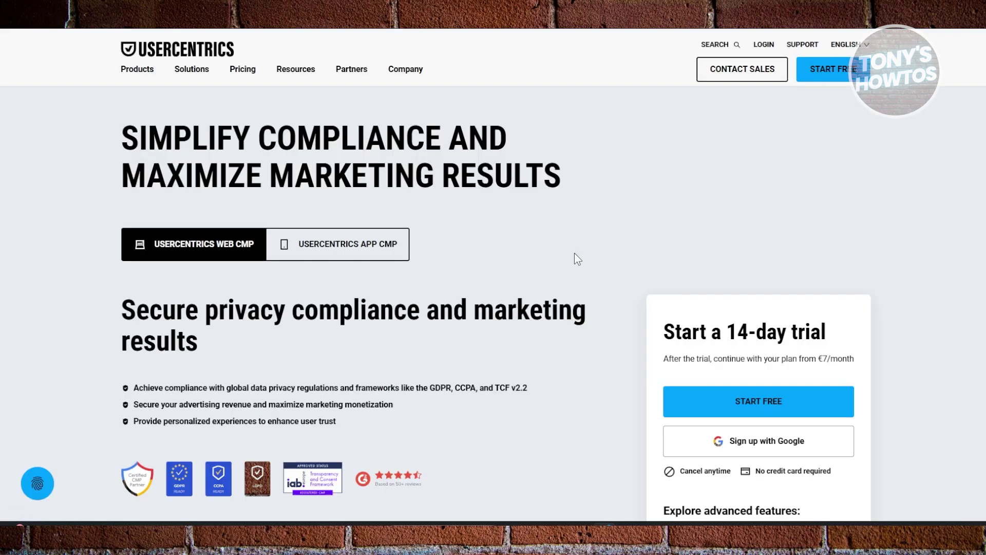
pyautogui.scroll(-1, 513, 257)
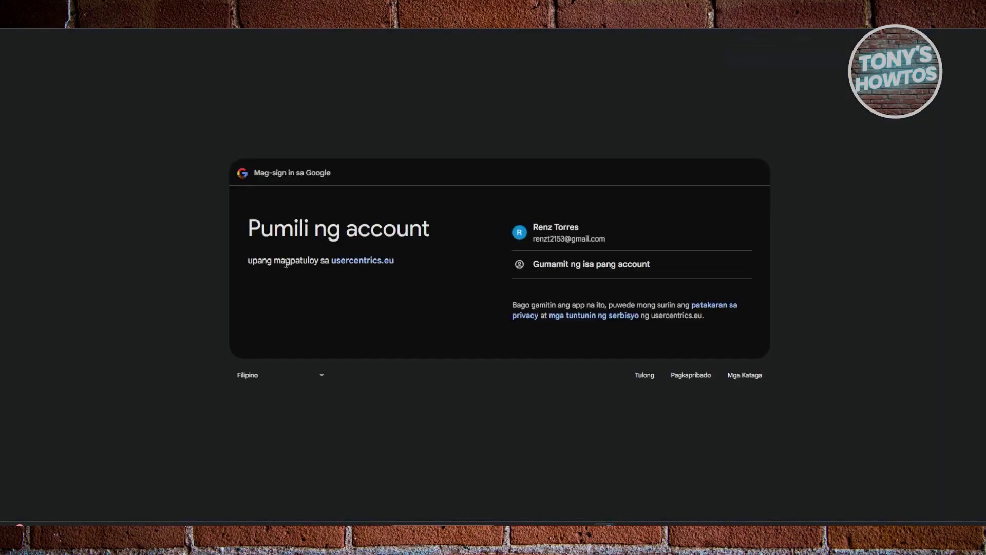
# - Pick the Google account and confirm signing in to usercentrics.eu
pyautogui.click(652, 246)
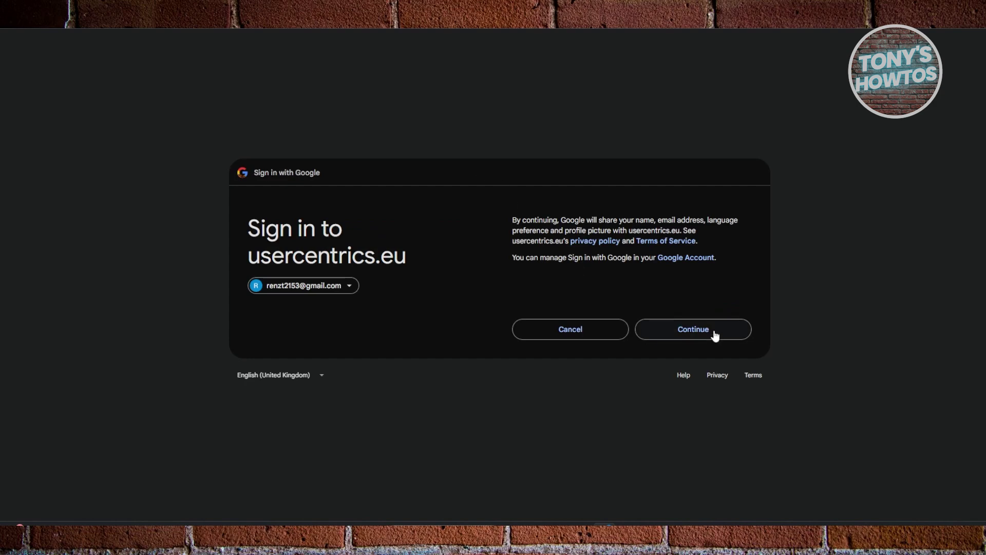
pyautogui.click(716, 334)
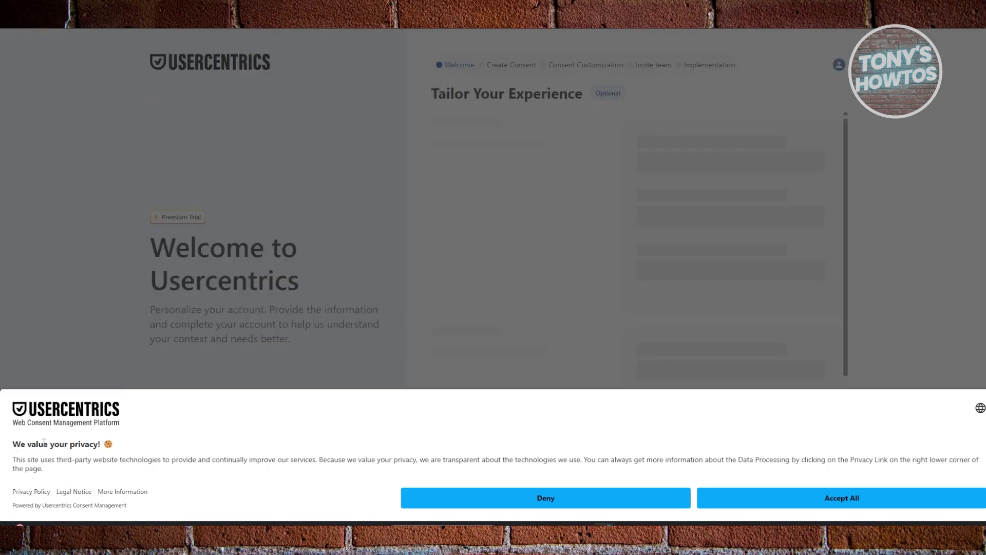
# - Accept cookies, choose Myself, and proceed with GDPR consent for renzisshop.shop to banner customization
pyautogui.click(819, 505)
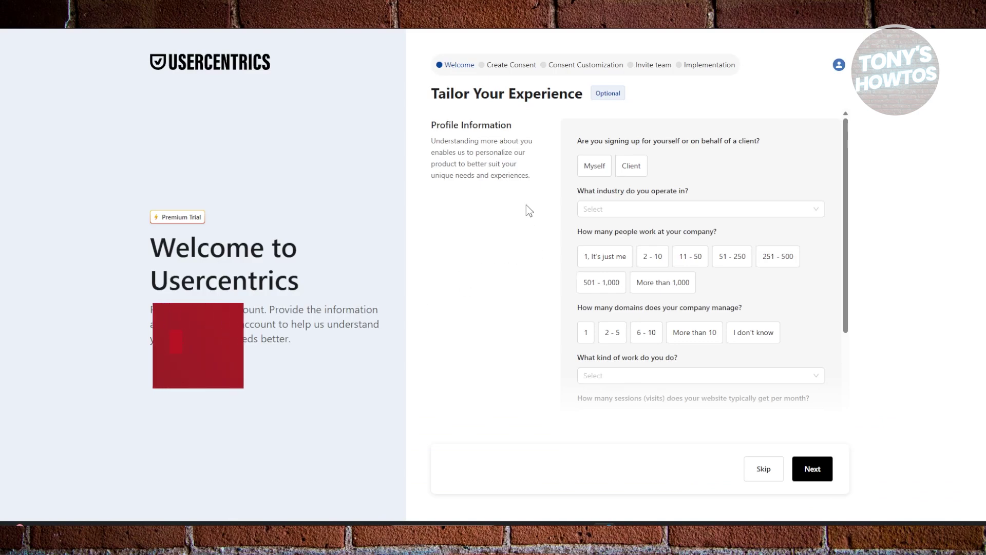
pyautogui.click(594, 170)
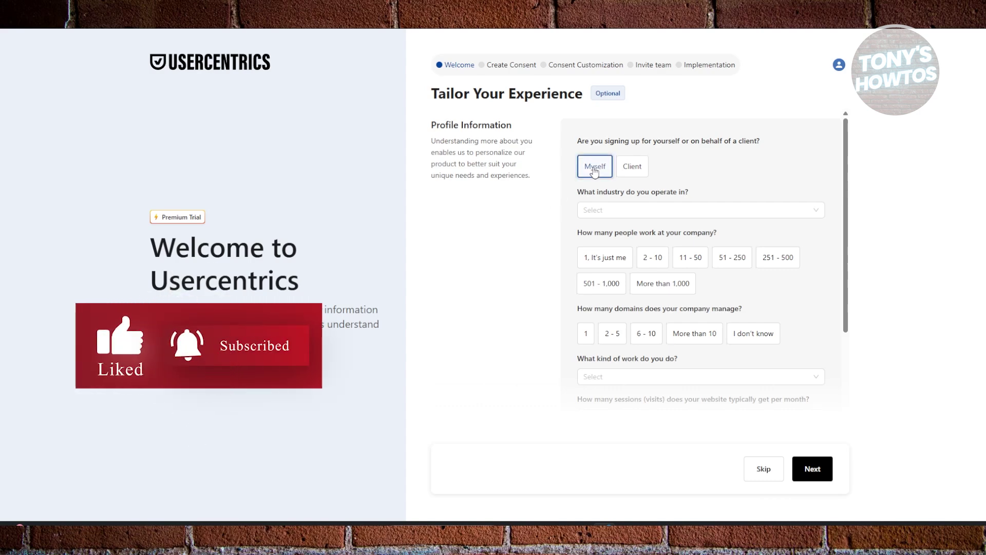
pyautogui.click(678, 211)
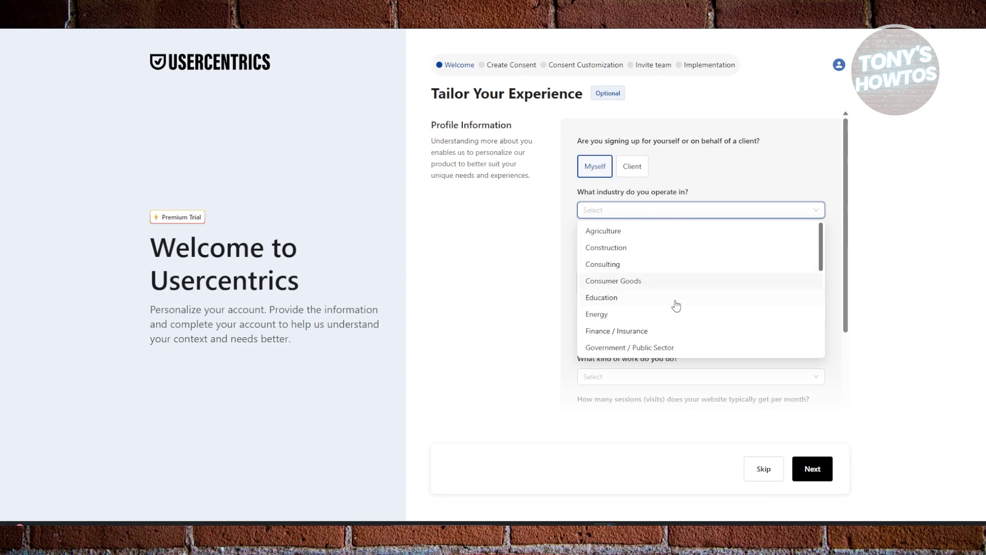
pyautogui.click(555, 266)
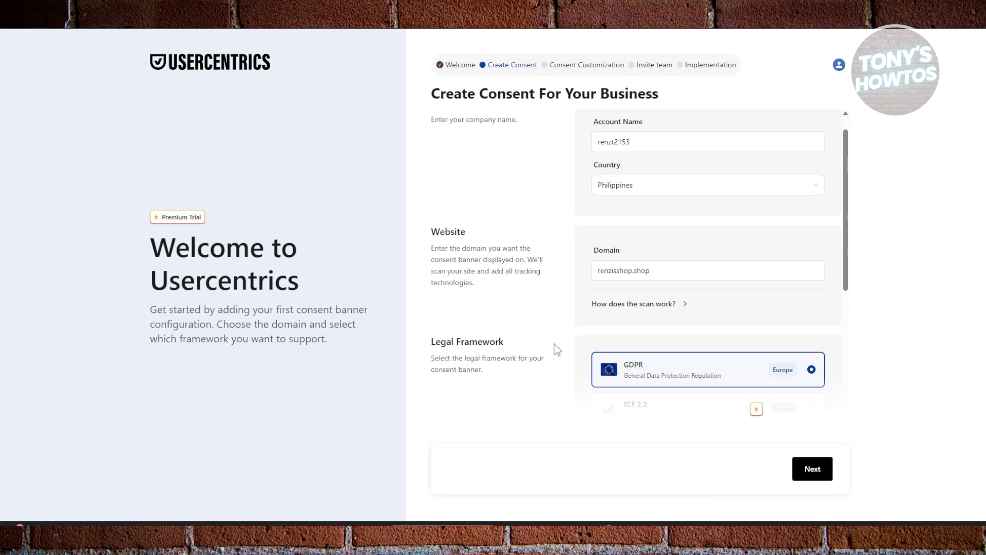
pyautogui.click(807, 470)
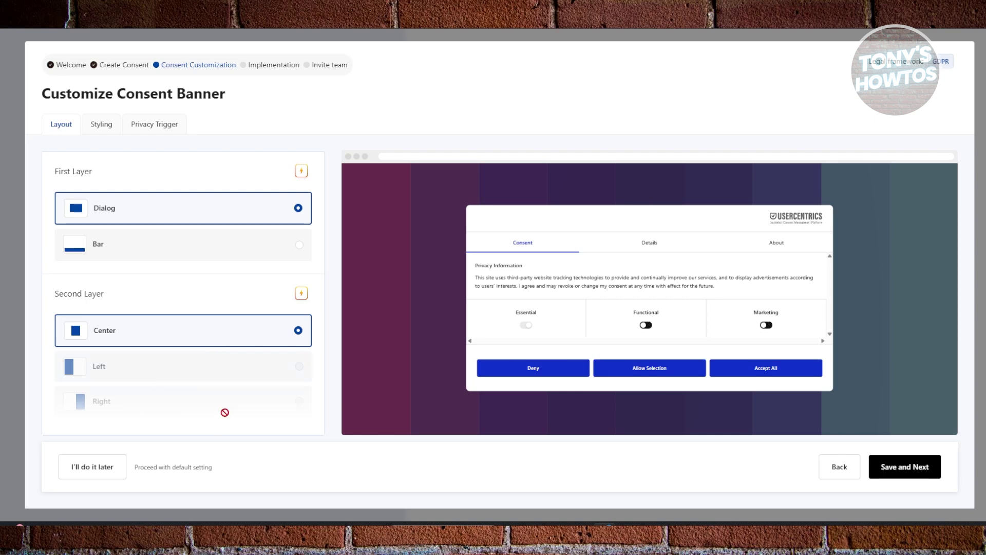
# - Keep the Dialog first layer with overlay on, reviewing button, layout and toggle colours
pyautogui.click(144, 244)
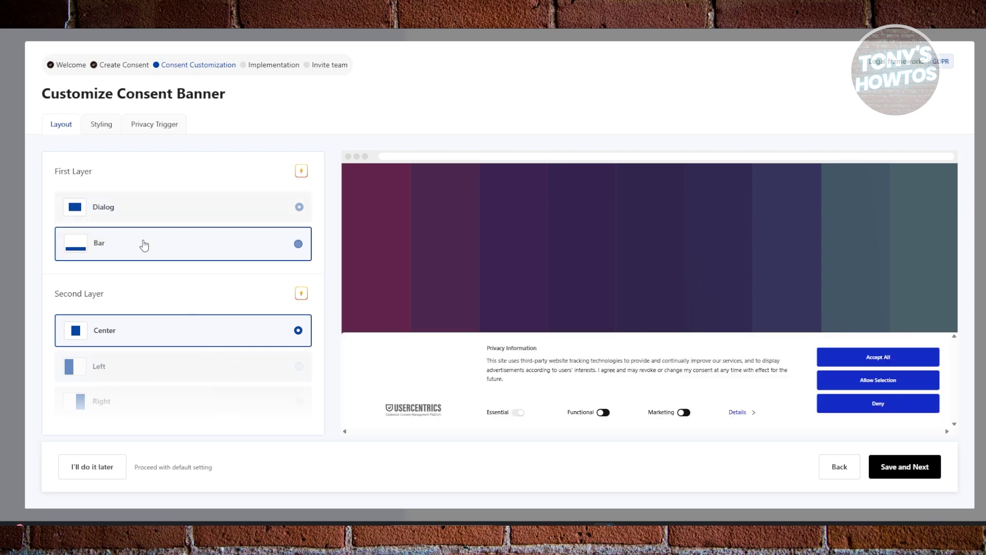
pyautogui.click(141, 218)
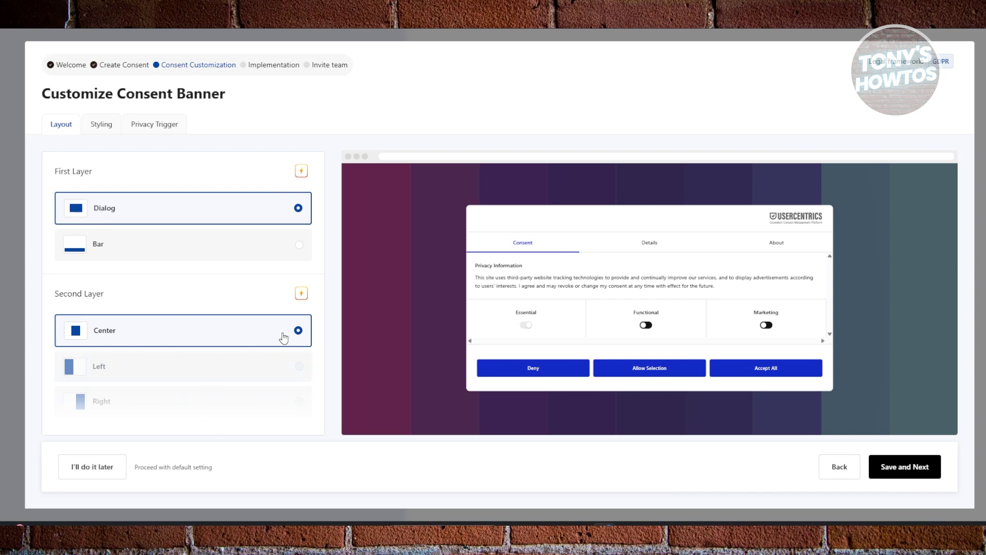
pyautogui.click(107, 123)
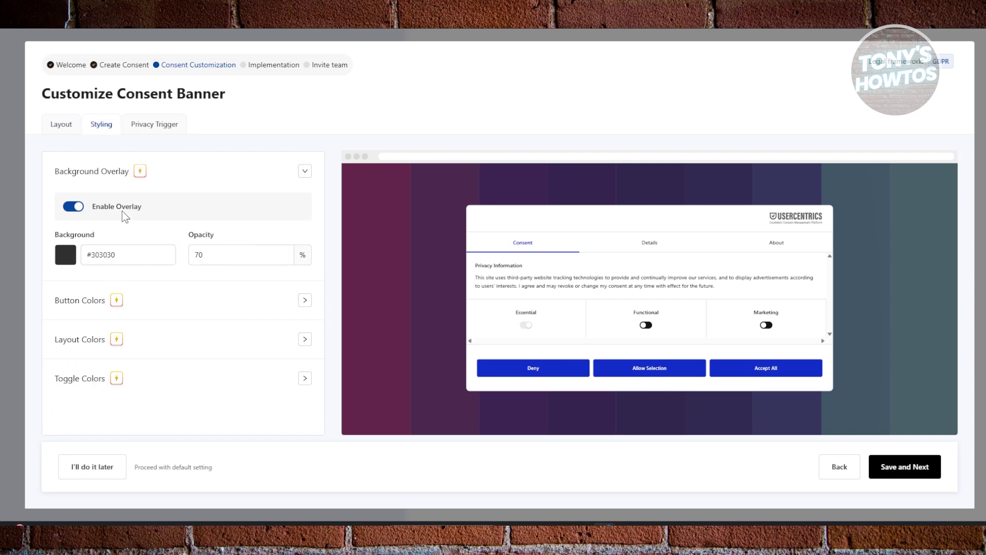
pyautogui.click(74, 207)
pyautogui.click(74, 207)
pyautogui.click(304, 301)
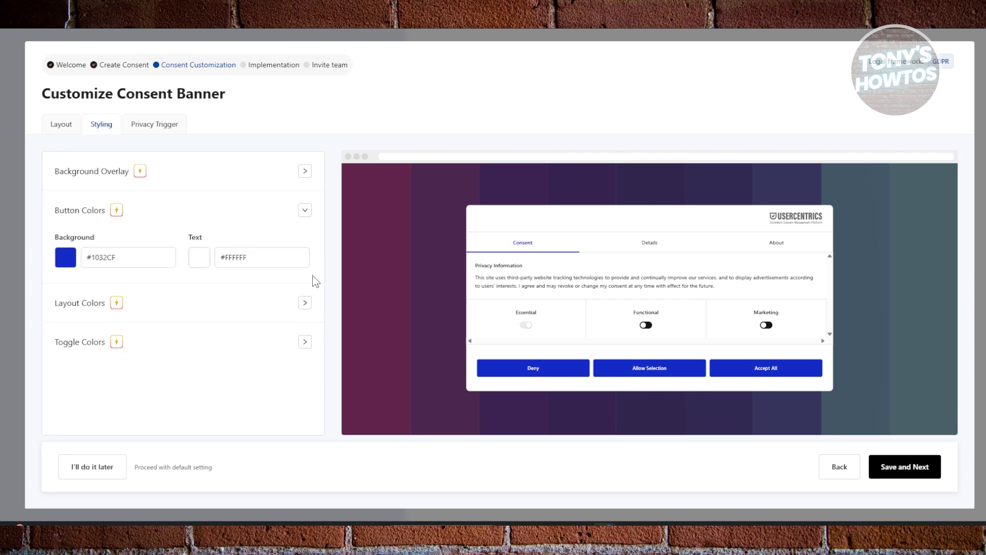
pyautogui.click(305, 303)
pyautogui.scroll(-1, 290, 380)
pyautogui.click(296, 415)
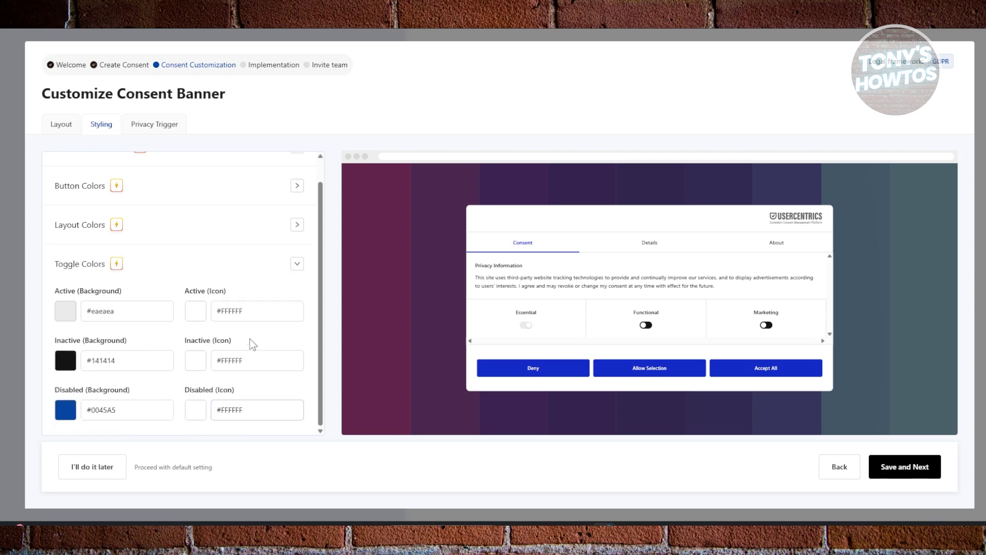
# - Set the privacy trigger icon to the Security shield
pyautogui.click(163, 127)
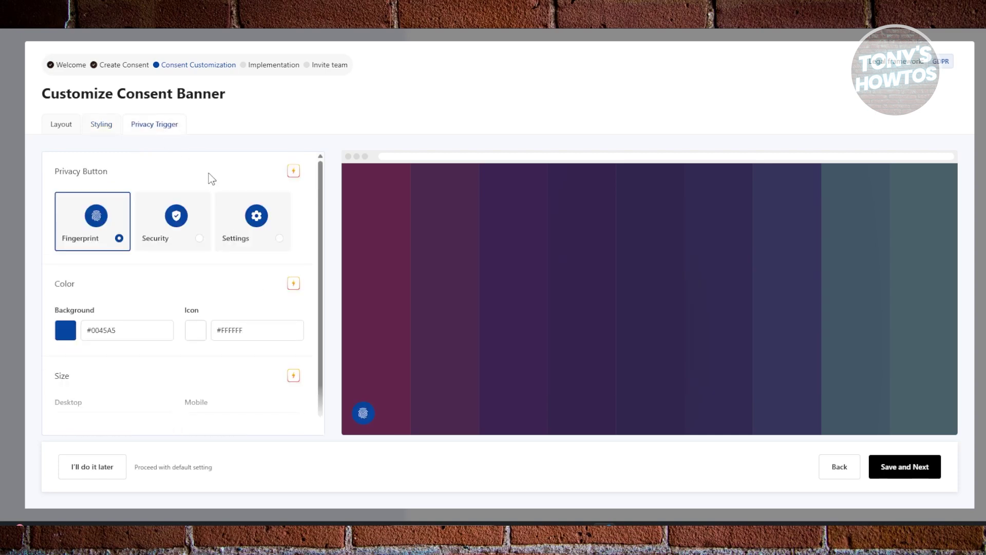
pyautogui.click(194, 240)
pyautogui.click(282, 245)
pyautogui.click(119, 238)
pyautogui.click(199, 238)
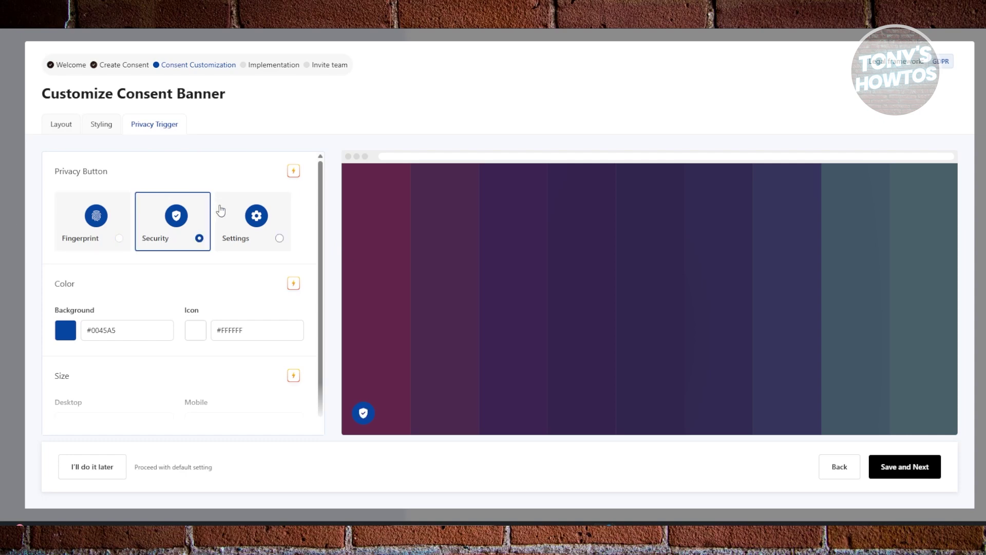
pyautogui.scroll(-1, 207, 305)
pyautogui.scroll(-1, 206, 305)
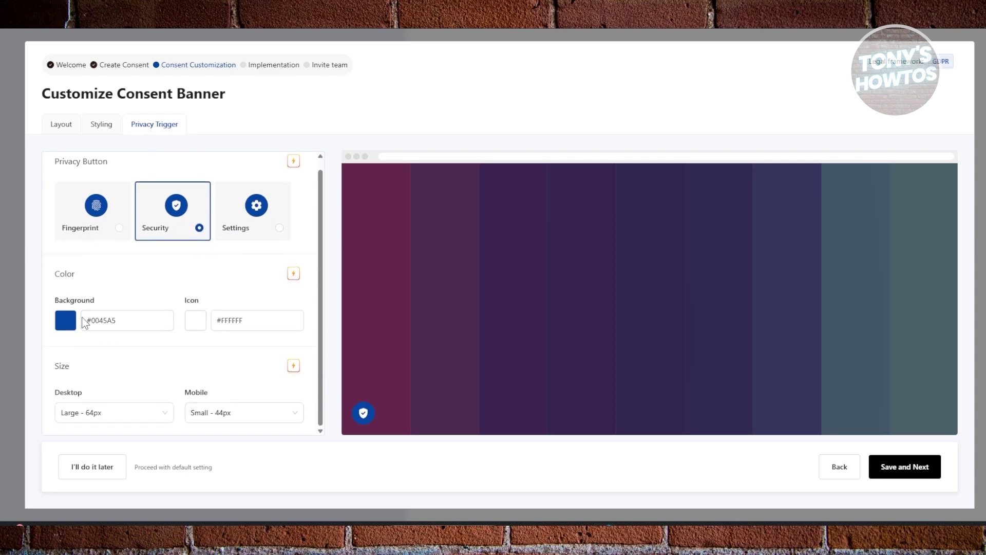
pyautogui.click(62, 128)
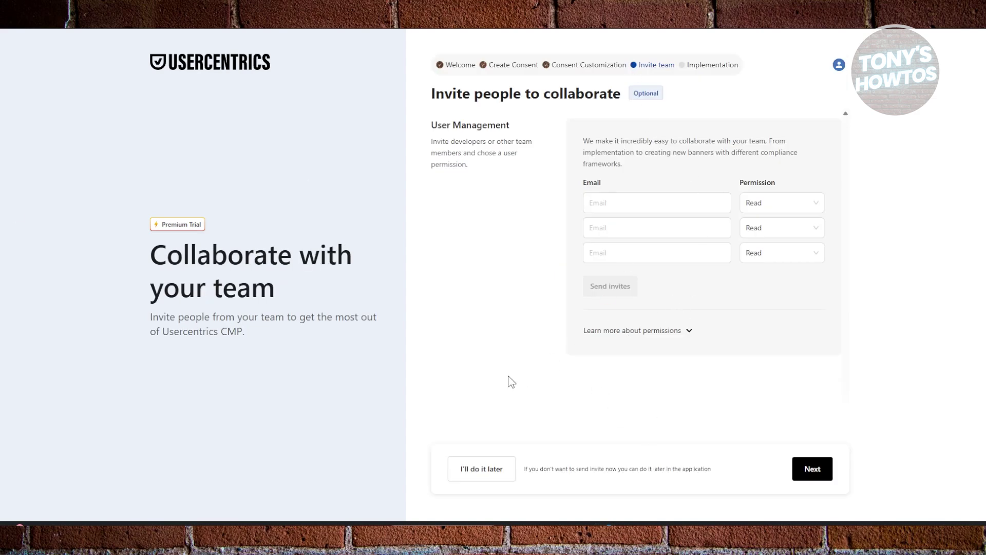
# - Skip inviting team members with "I'll do it later"
pyautogui.click(488, 466)
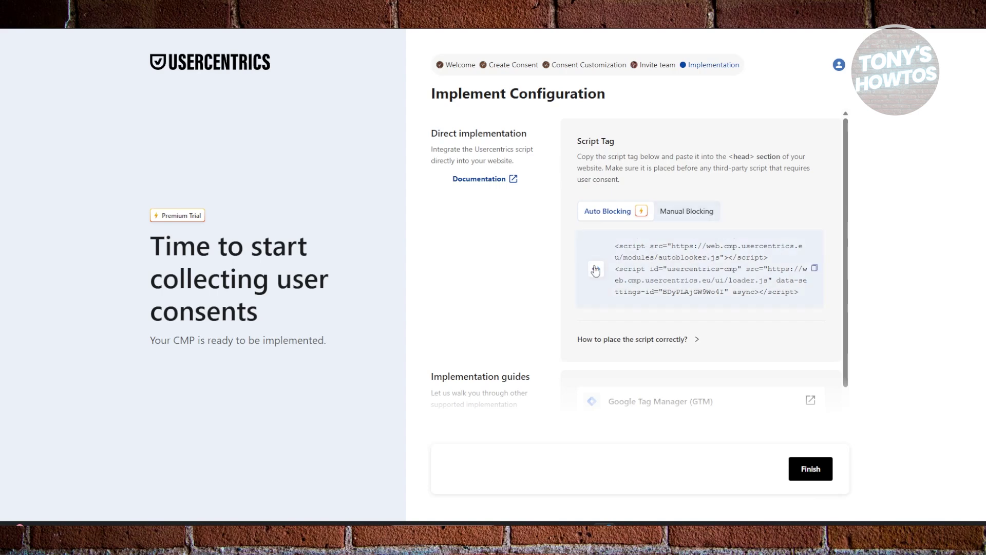
# - Copy the Auto Blocking script tag and finish onboarding
pyautogui.click(813, 269)
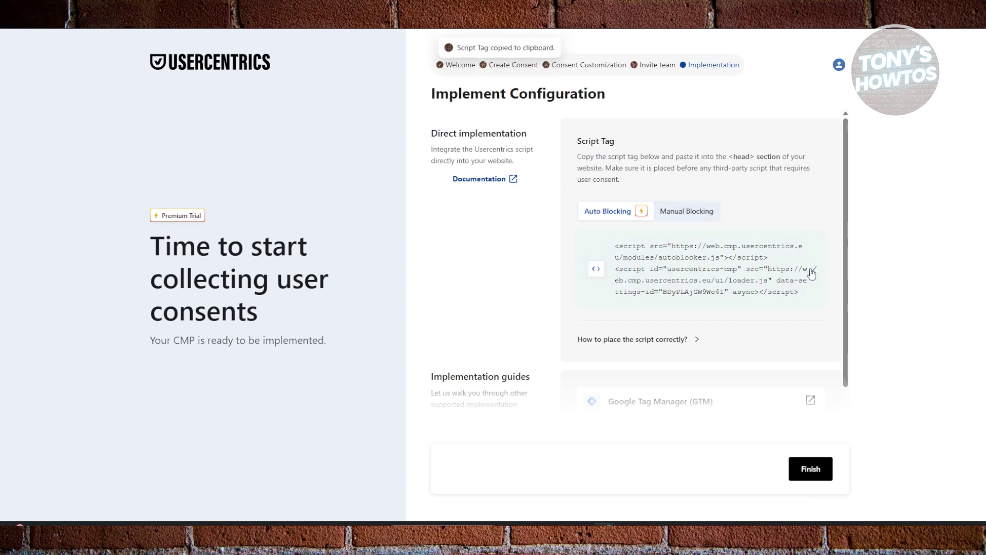
pyautogui.click(707, 221)
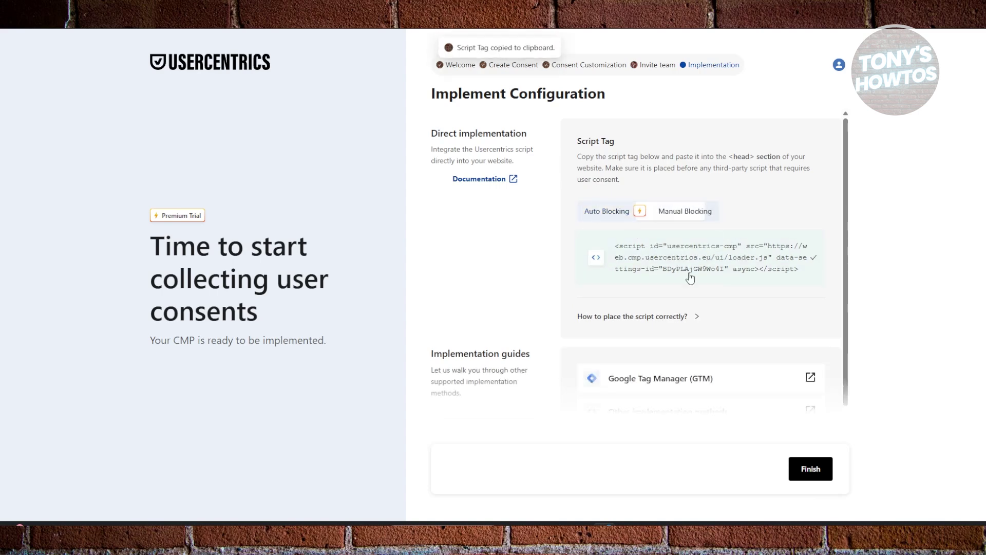
pyautogui.click(612, 219)
pyautogui.click(816, 267)
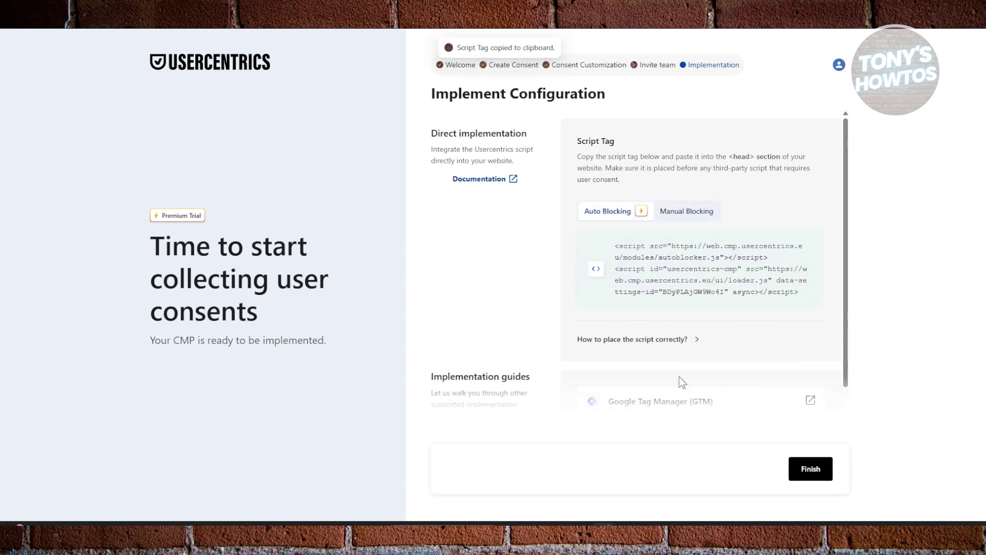
pyautogui.scroll(-1, 719, 364)
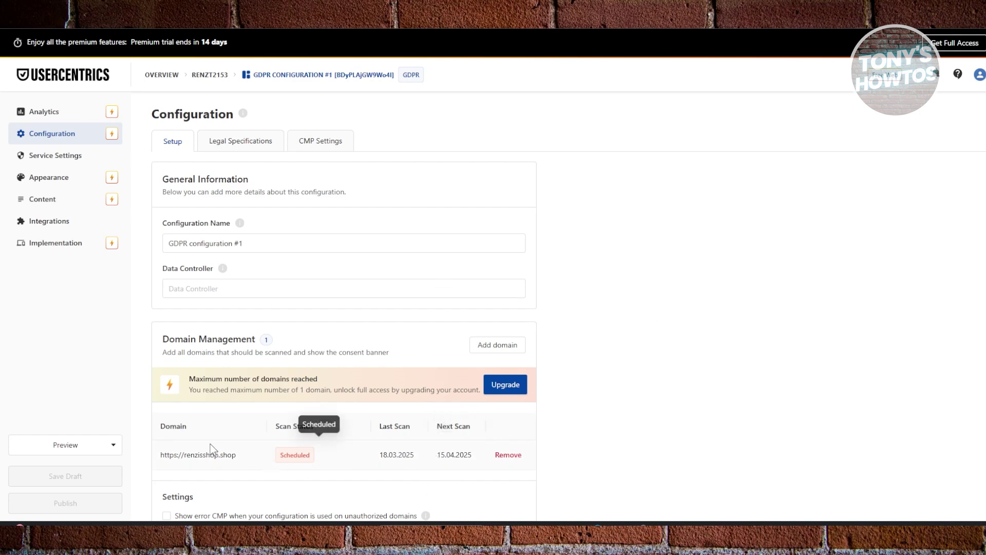
# - Open CMP Settings to review Cross Domain Consent Sharing, Google Consent Mode and Resurface CMP
pyautogui.scroll(-3, 286, 411)
pyautogui.scroll(3, 252, 403)
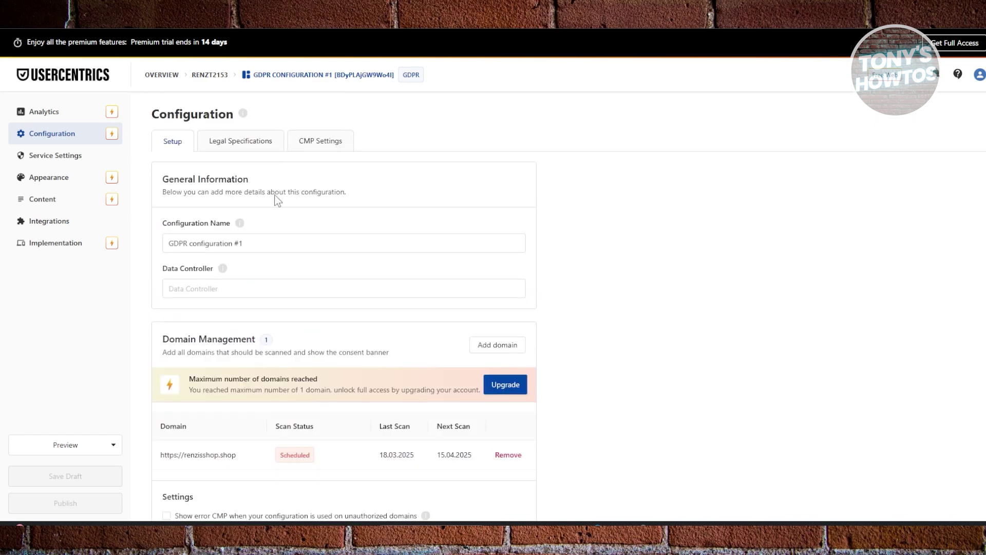
pyautogui.click(254, 144)
pyautogui.click(337, 151)
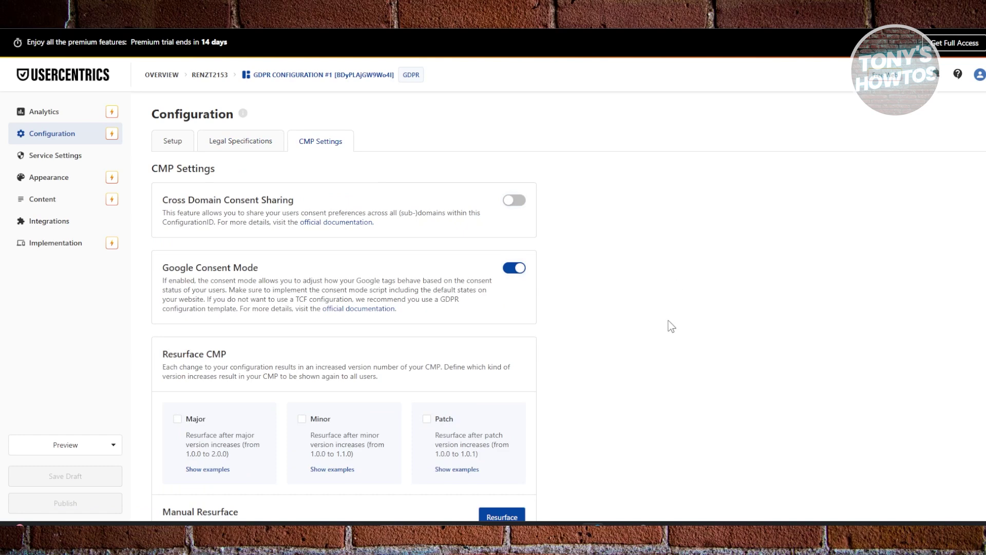
pyautogui.scroll(-3, 685, 365)
pyautogui.scroll(3, 685, 365)
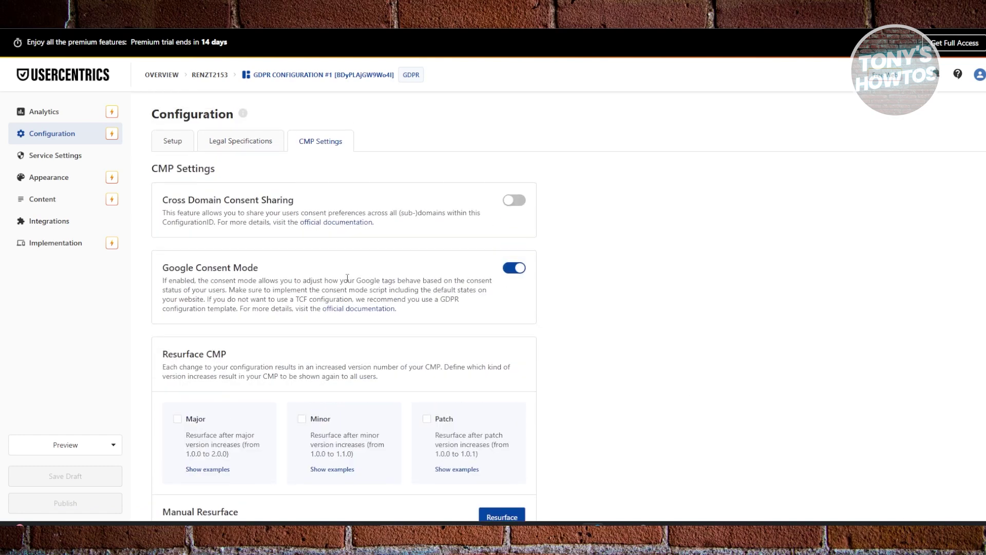
# - Review the banner's Appearance and its Privacy Settings title and message, then view Integrations
pyautogui.click(70, 185)
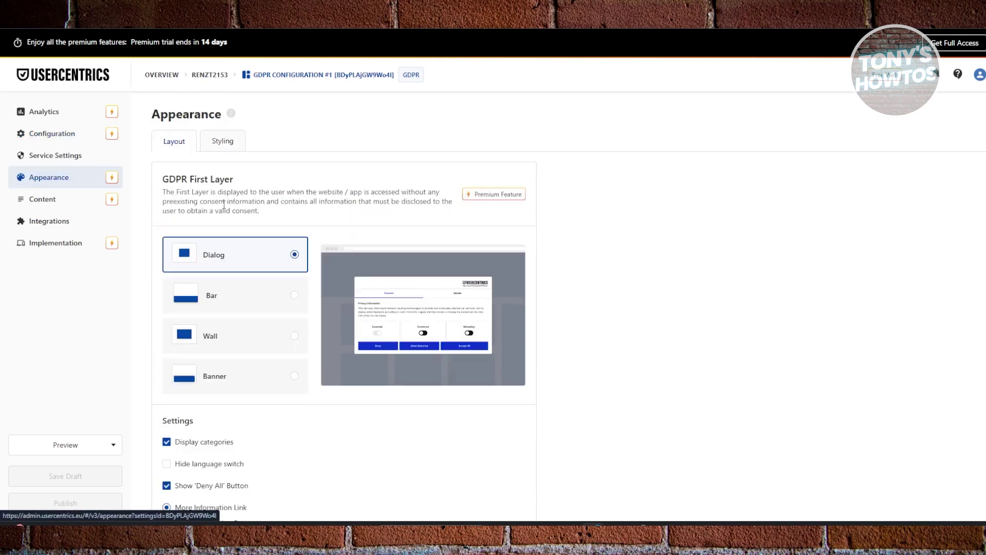
pyautogui.click(81, 203)
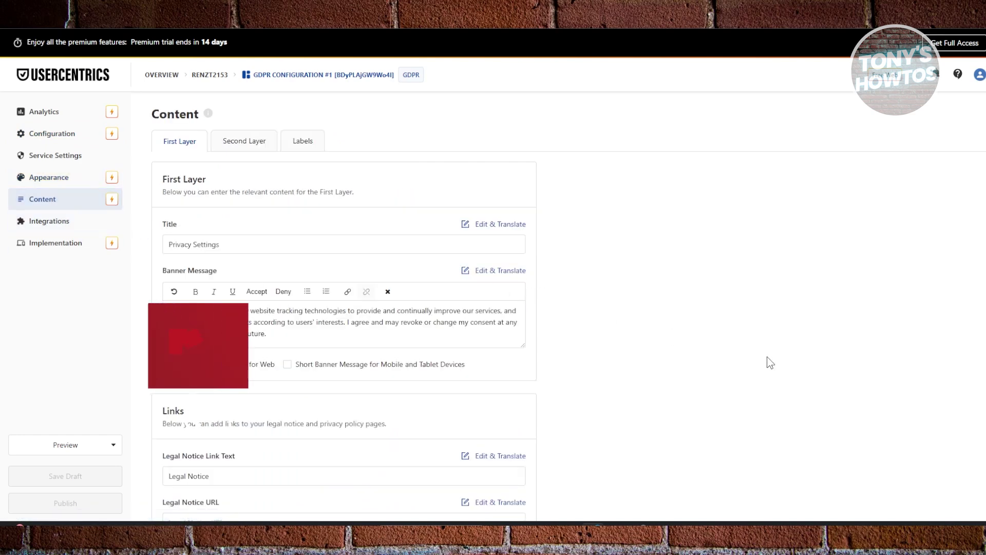
pyautogui.moveTo(269, 250); pyautogui.dragTo(159, 246)
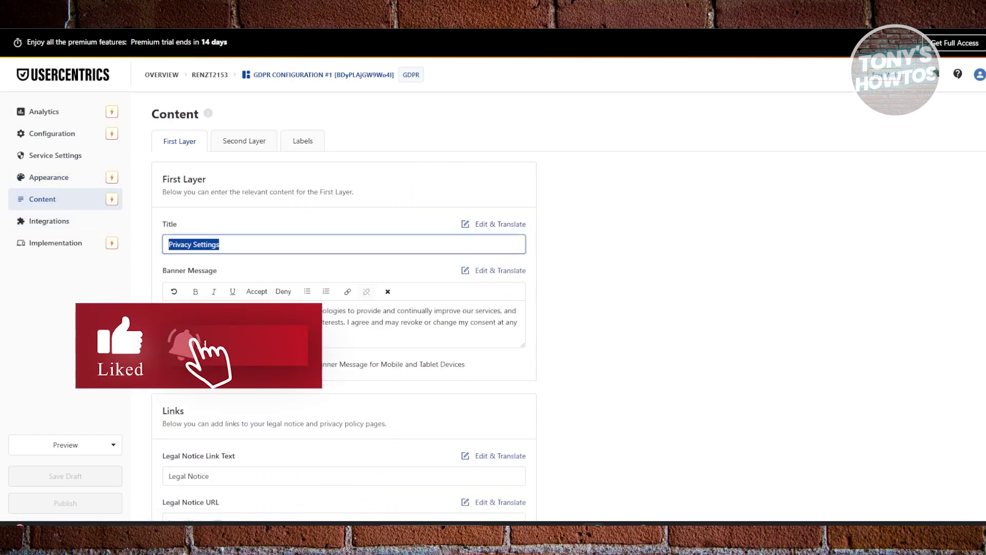
pyautogui.moveTo(517, 310); pyautogui.dragTo(266, 334)
pyautogui.scroll(-3, 339, 256)
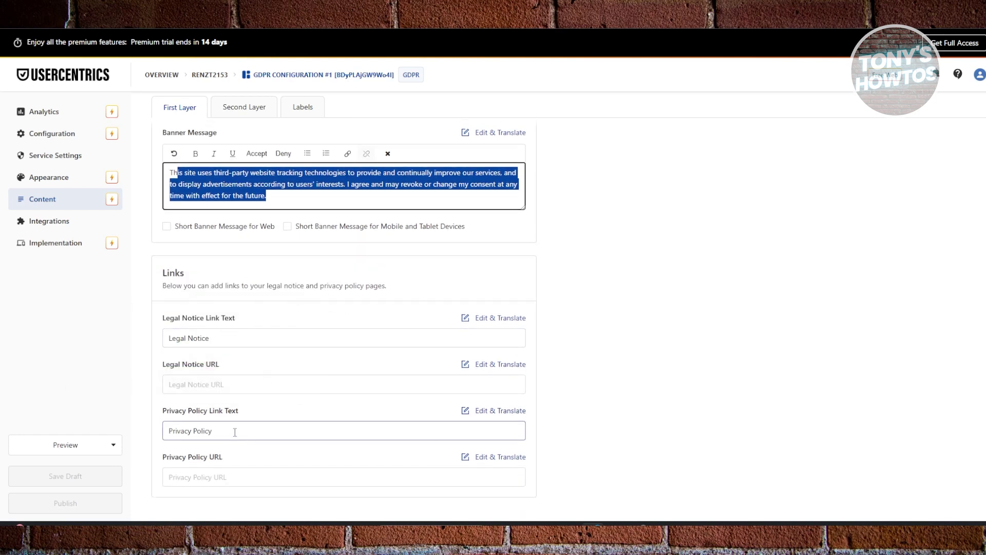
pyautogui.scroll(-1, 259, 426)
pyautogui.scroll(3, 289, 403)
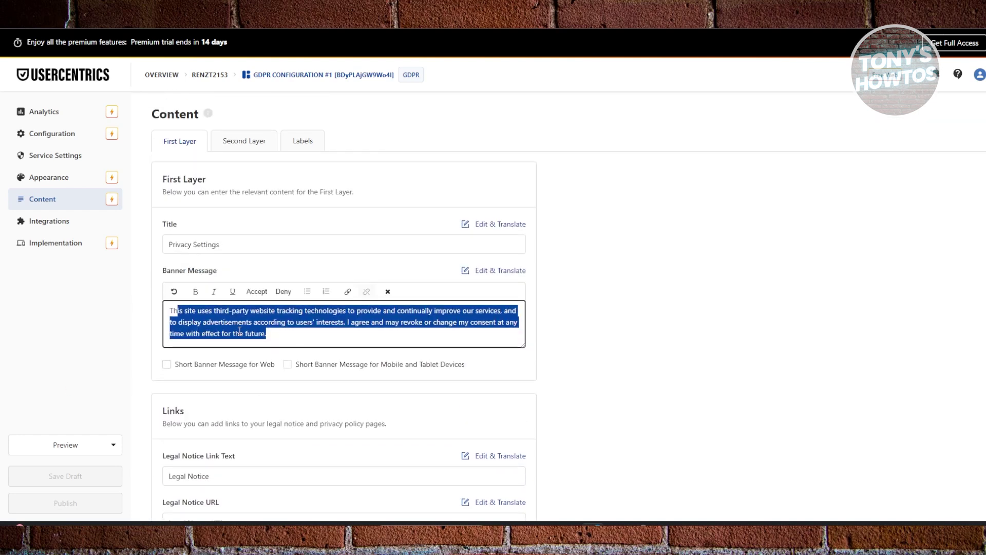
pyautogui.click(72, 219)
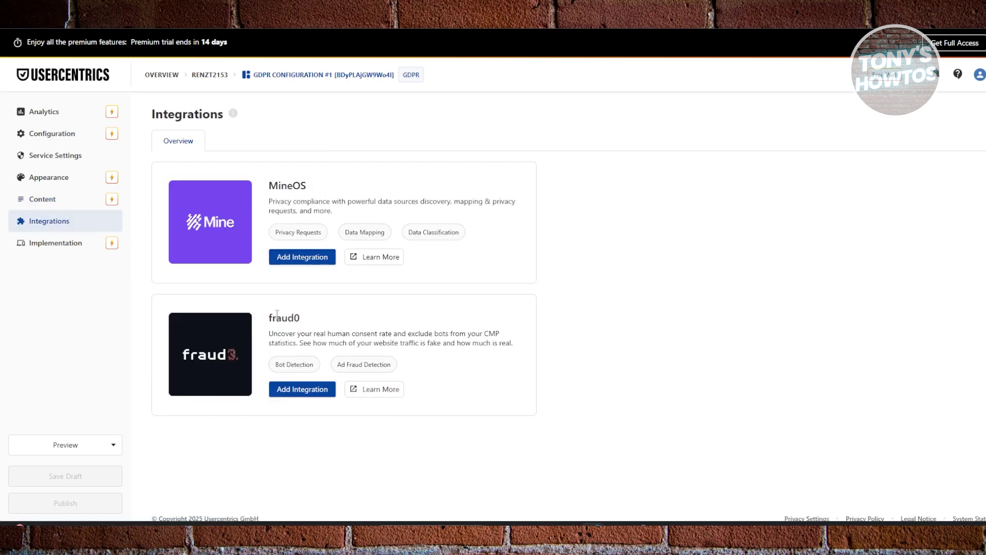
# - Browse the Implementation page's Script Tag, Embeddings, Data Layer and A/B Testing tabs
pyautogui.click(66, 247)
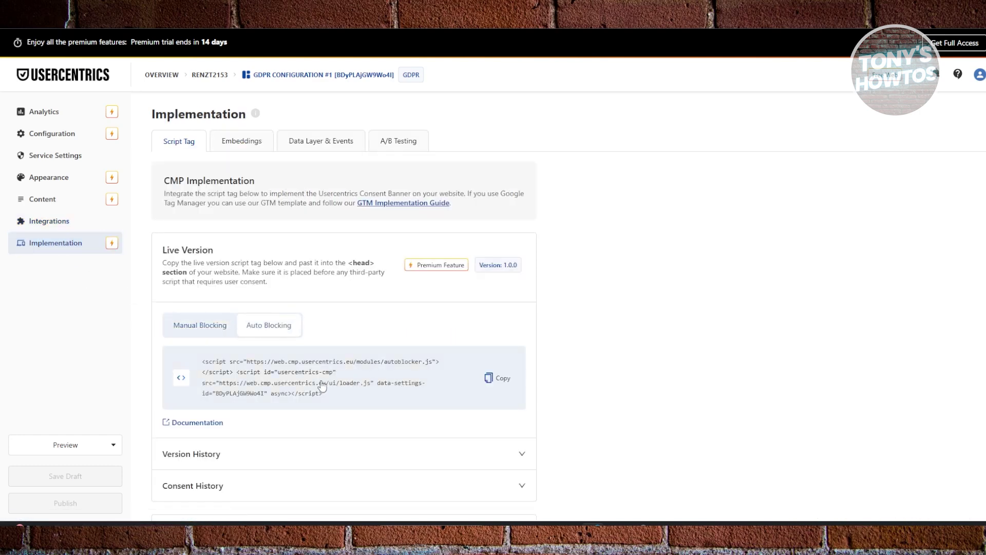
pyautogui.click(501, 389)
pyautogui.click(205, 329)
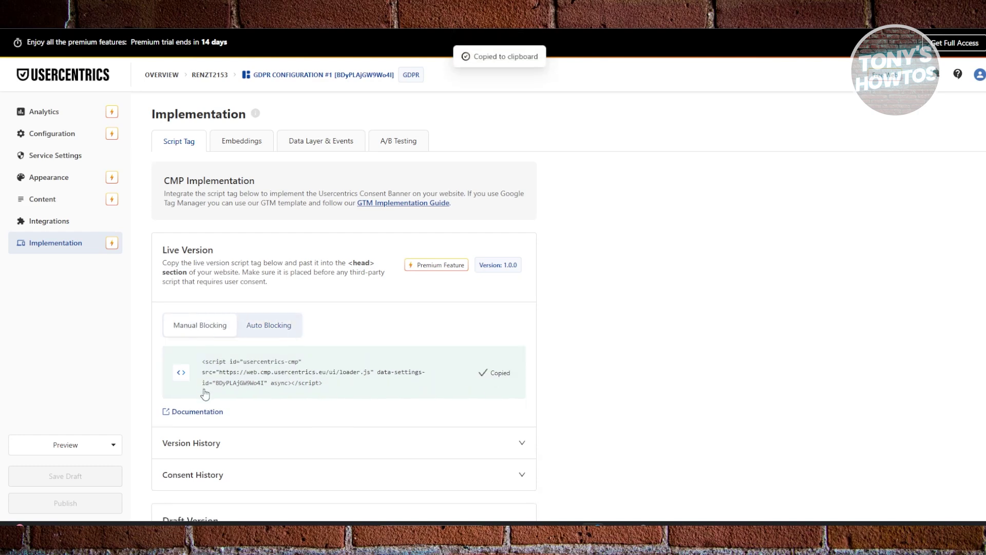
pyautogui.click(269, 329)
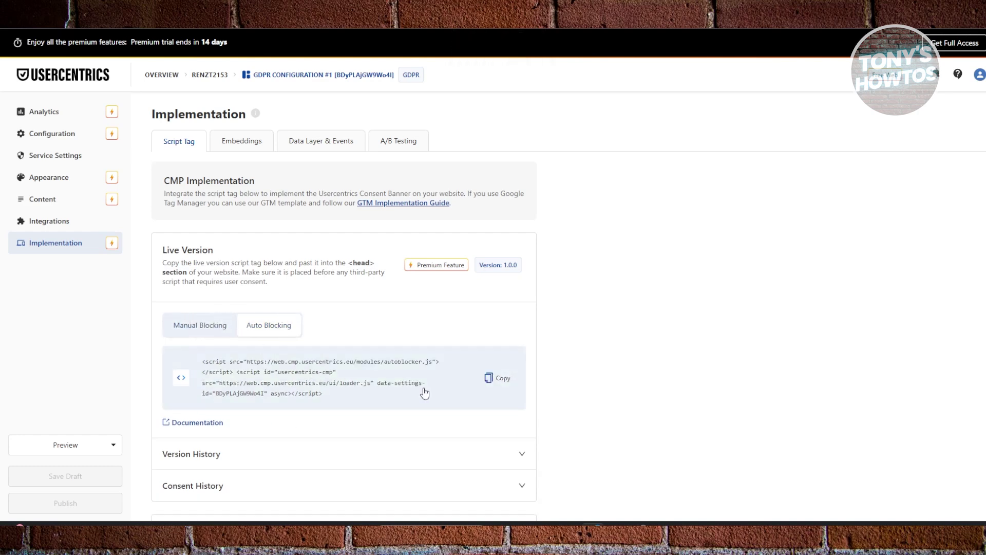
pyautogui.click(188, 329)
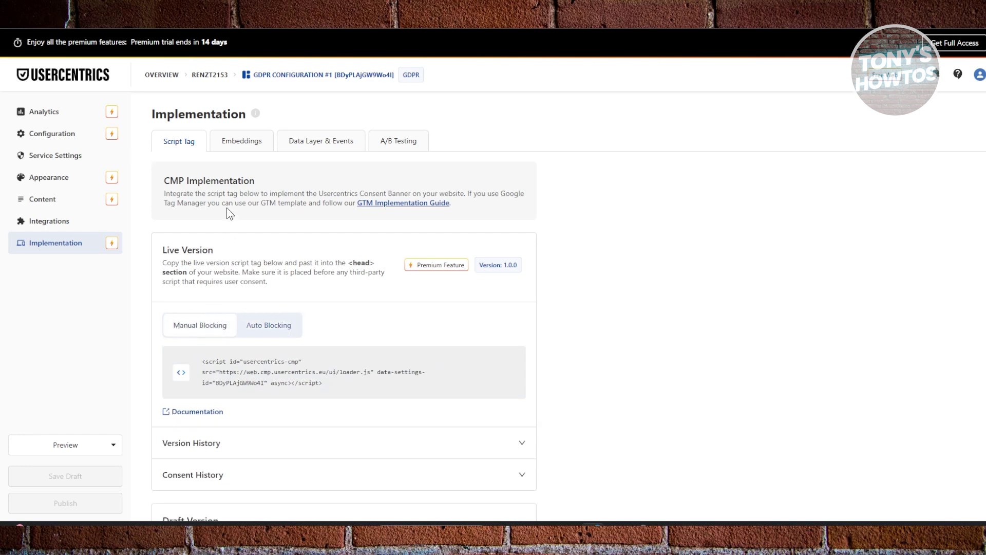
pyautogui.click(241, 142)
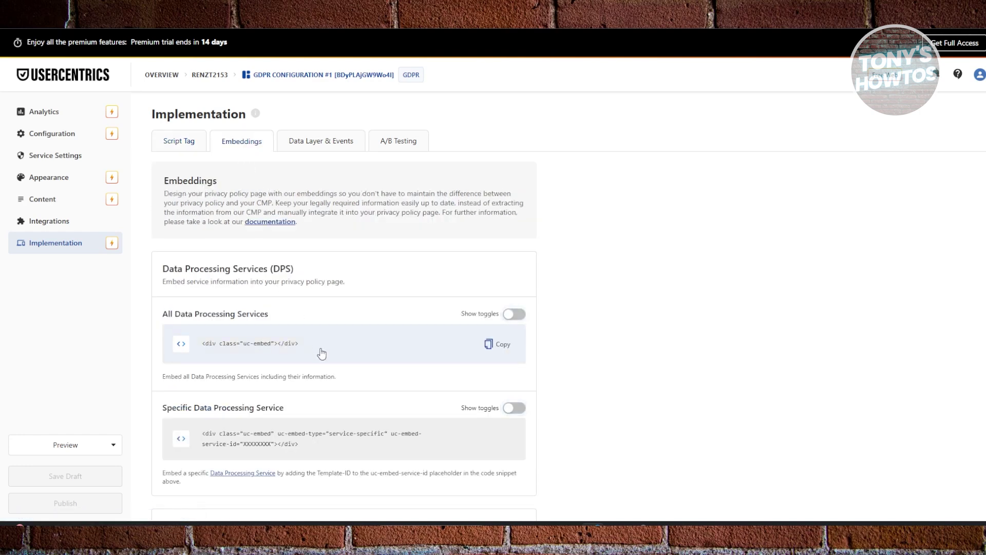
pyautogui.scroll(-5, 321, 348)
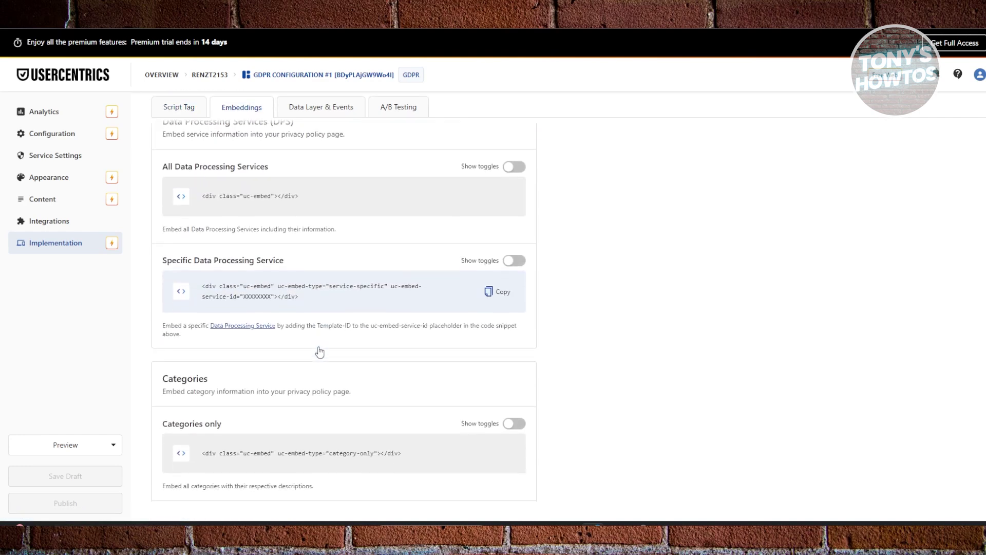
pyautogui.scroll(5, 321, 347)
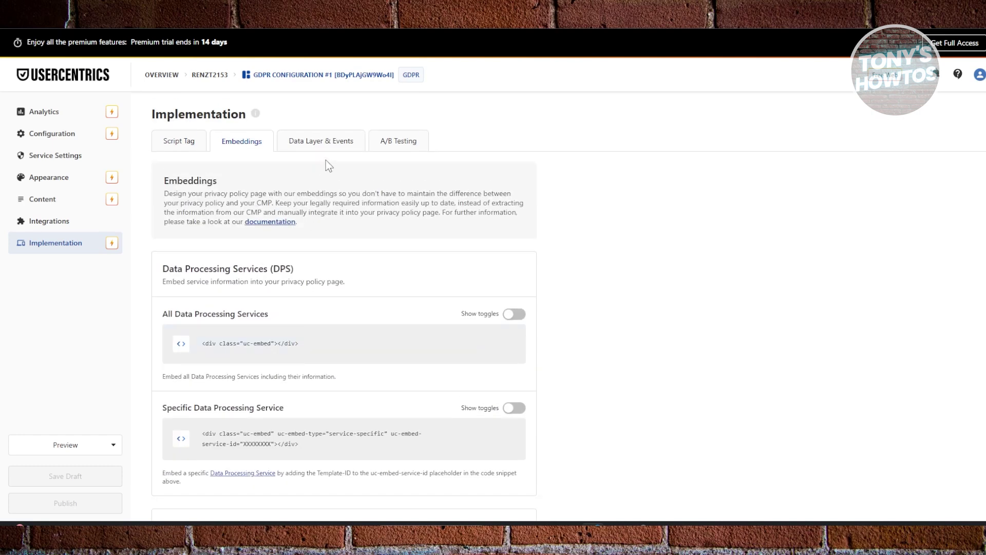
pyautogui.click(321, 143)
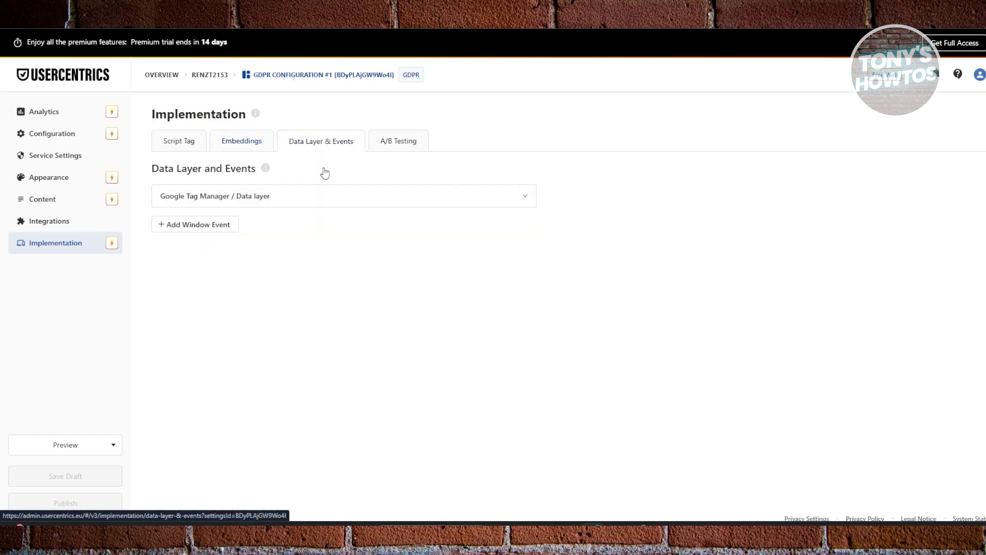
pyautogui.click(399, 142)
pyautogui.click(179, 144)
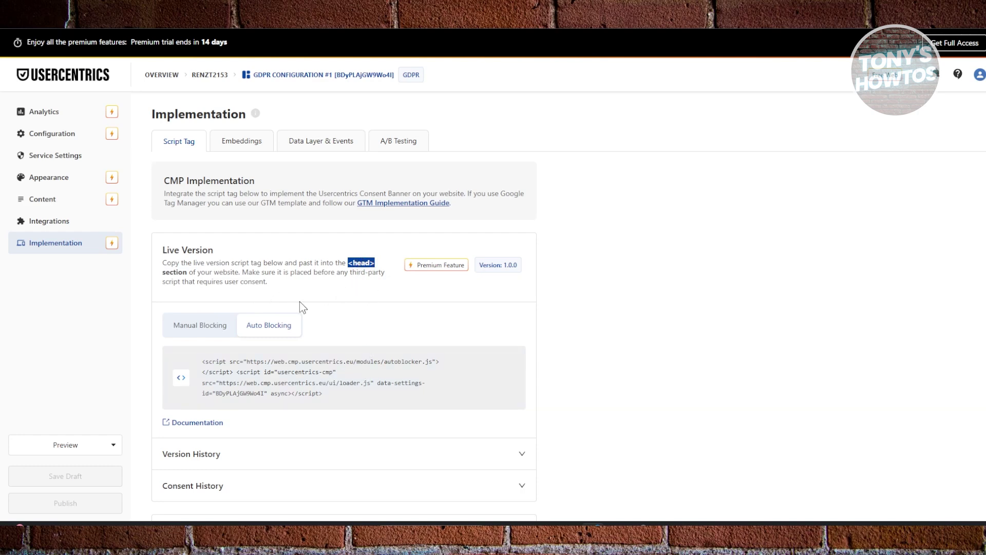
# - Copy the script tag containing the settings ID
pyautogui.click(56, 114)
pyautogui.click(60, 243)
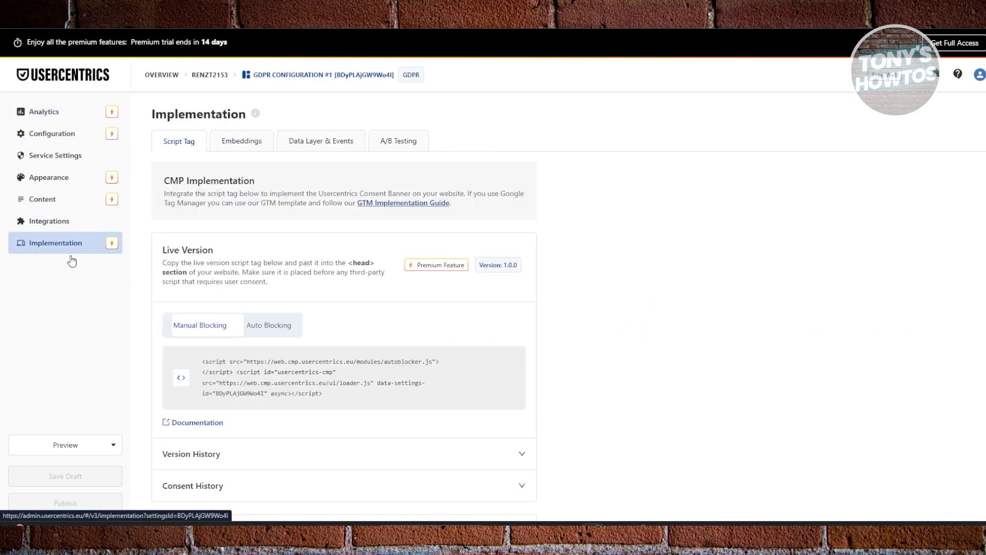
pyautogui.click(341, 405)
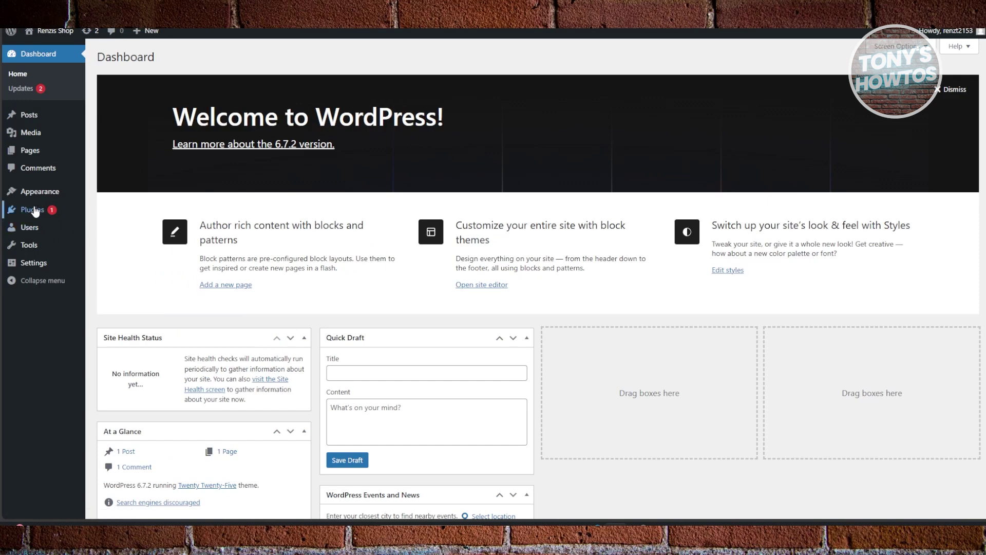
# - Search plugins for 'usercentric', then install and activate Cookiebot CMP by Usercentrics
pyautogui.moveTo(32, 216)
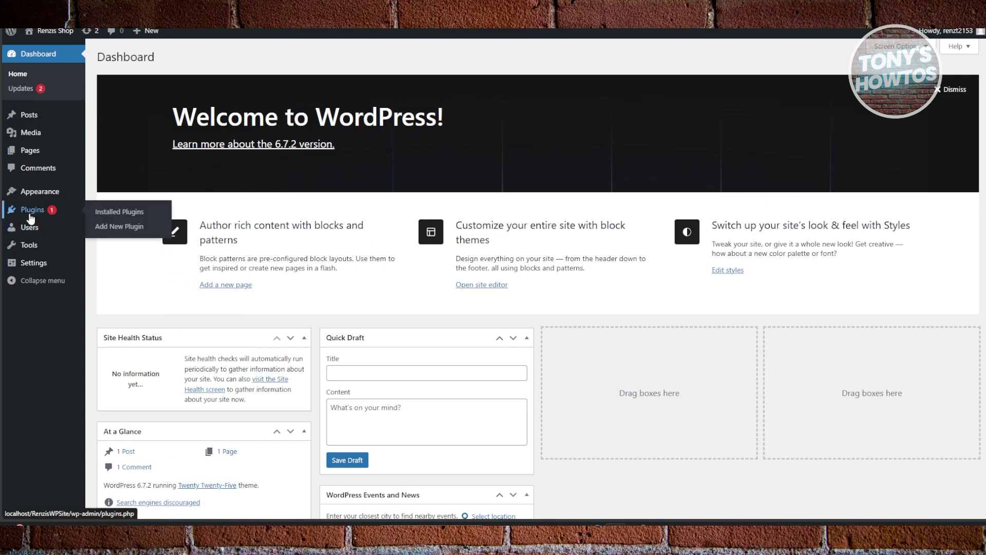
pyautogui.click(116, 227)
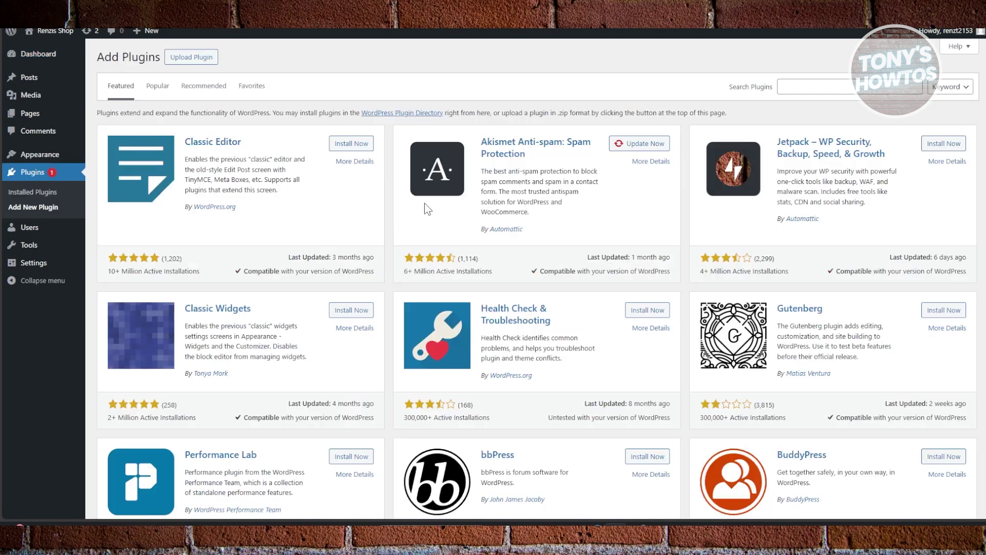
pyautogui.click(818, 87)
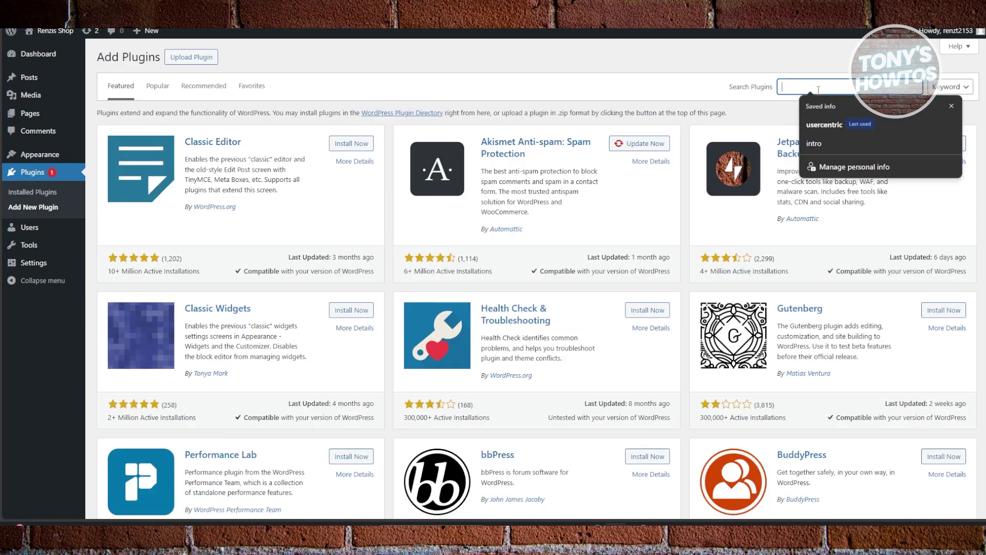
pyautogui.write('usercentri')
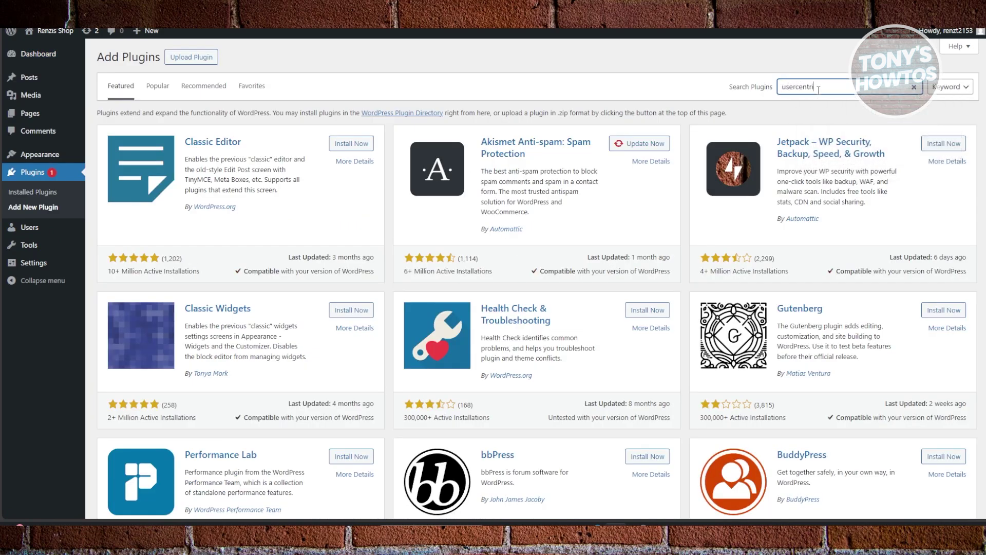
pyautogui.write('c')
pyautogui.press('Return')
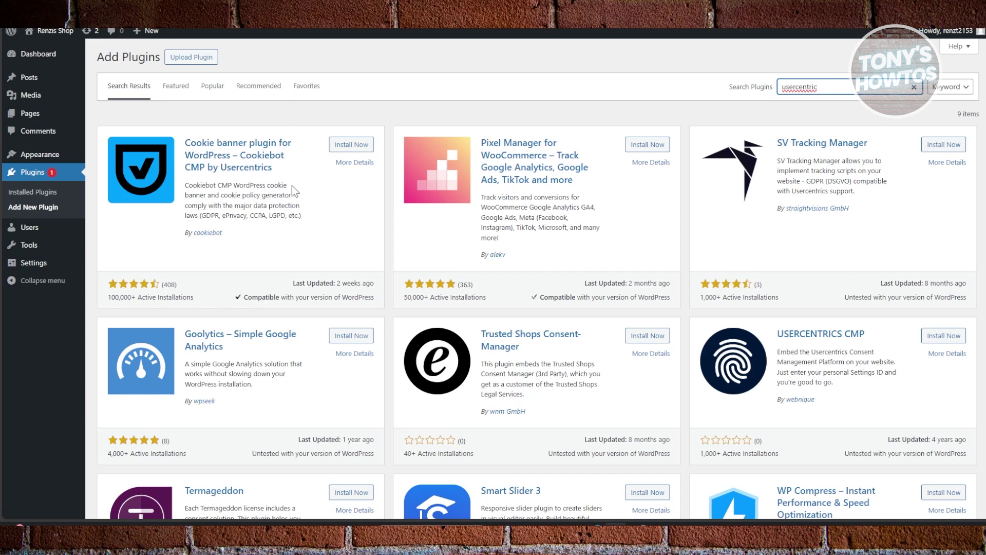
pyautogui.click(344, 146)
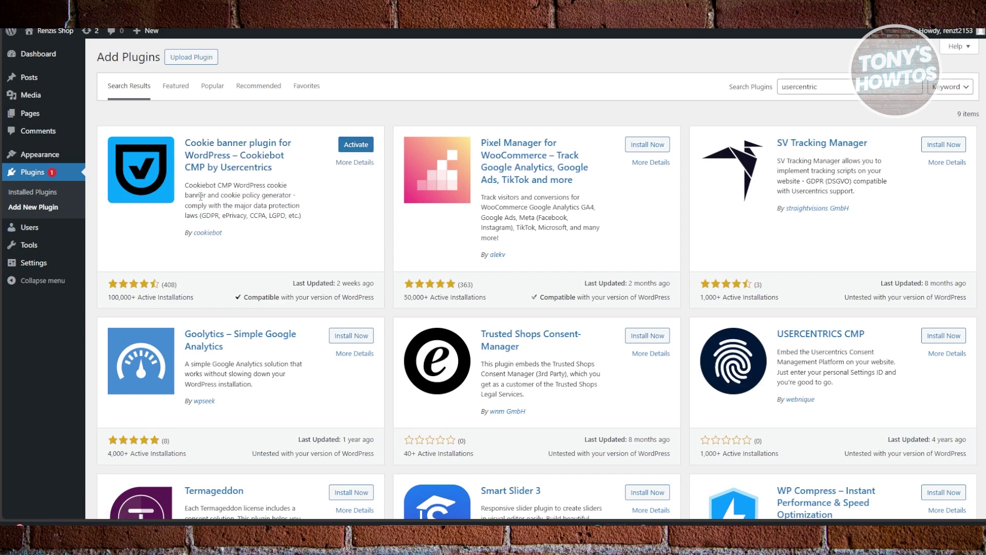
pyautogui.click(356, 145)
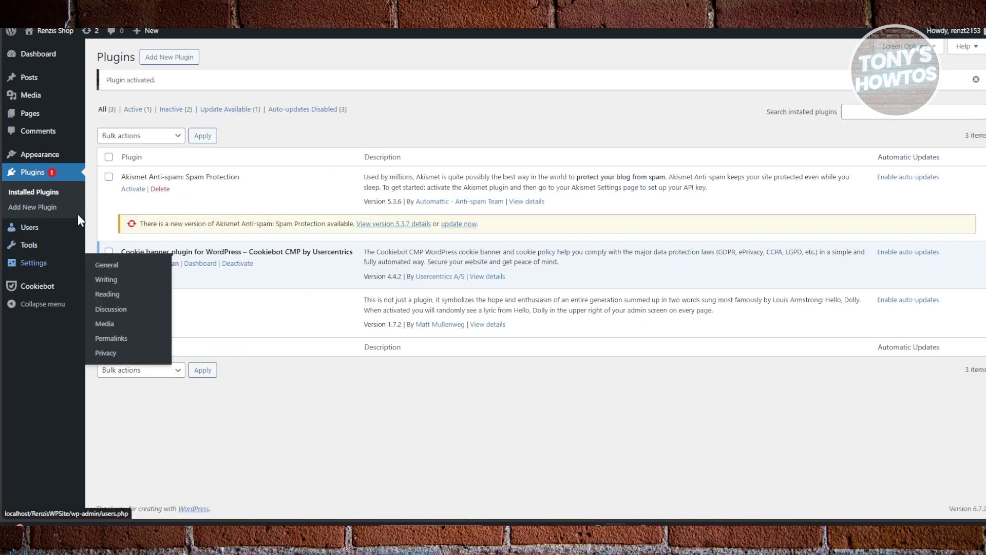
# - From the Cookiebot plugin dashboard, choose 'Connect my account' to reach the Settings ID page
pyautogui.moveTo(32, 289)
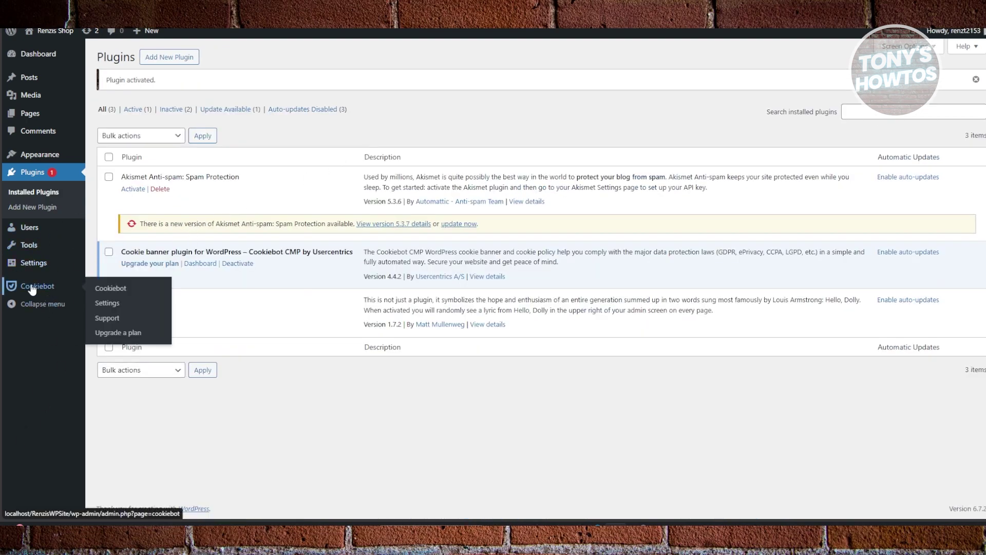
pyautogui.click(31, 289)
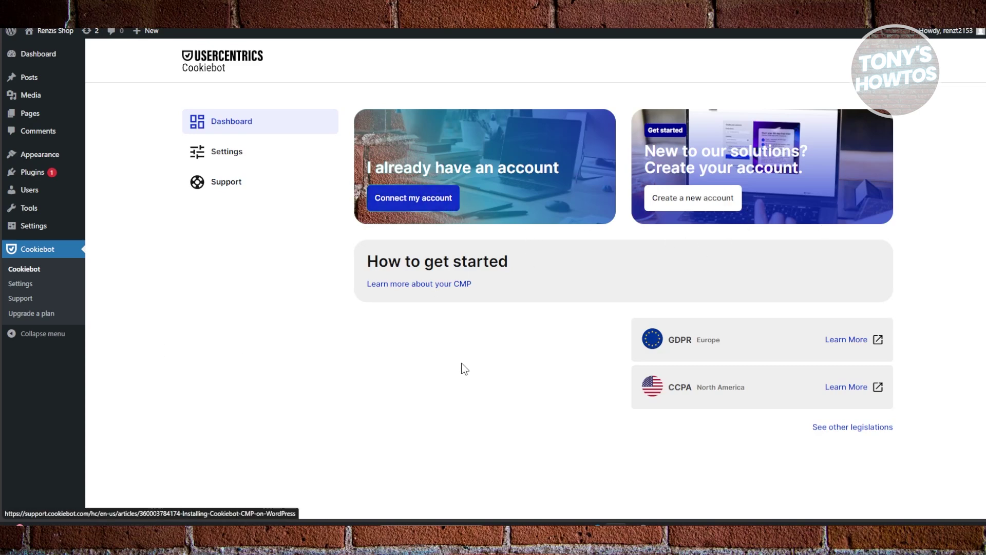
pyautogui.click(426, 210)
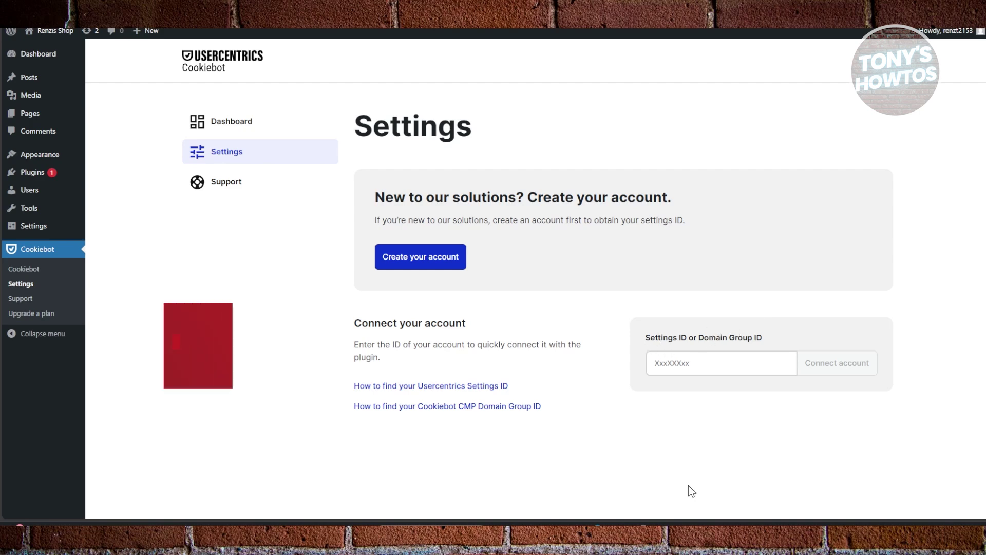
# - Copy the live auto-blocking script tag containing the settings ID from Usercentrics' Script Tag section
pyautogui.moveTo(626, 525)
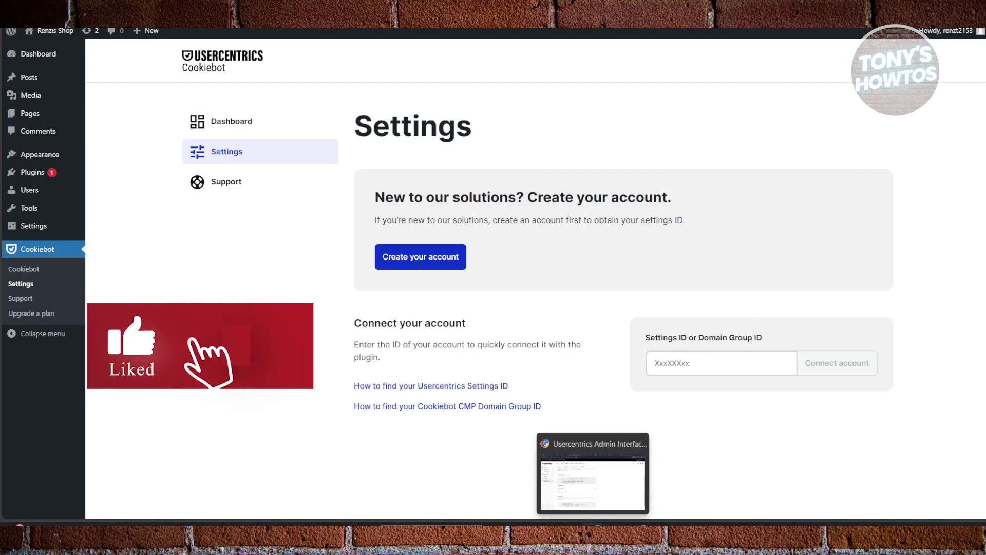
pyautogui.click(593, 493)
pyautogui.scroll(3, 344, 308)
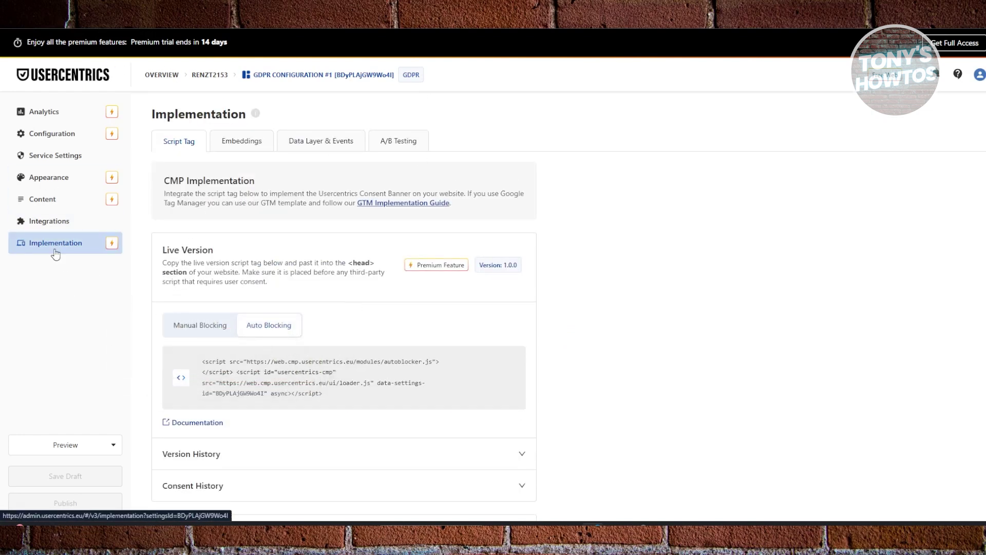
pyautogui.scroll(-2, 362, 336)
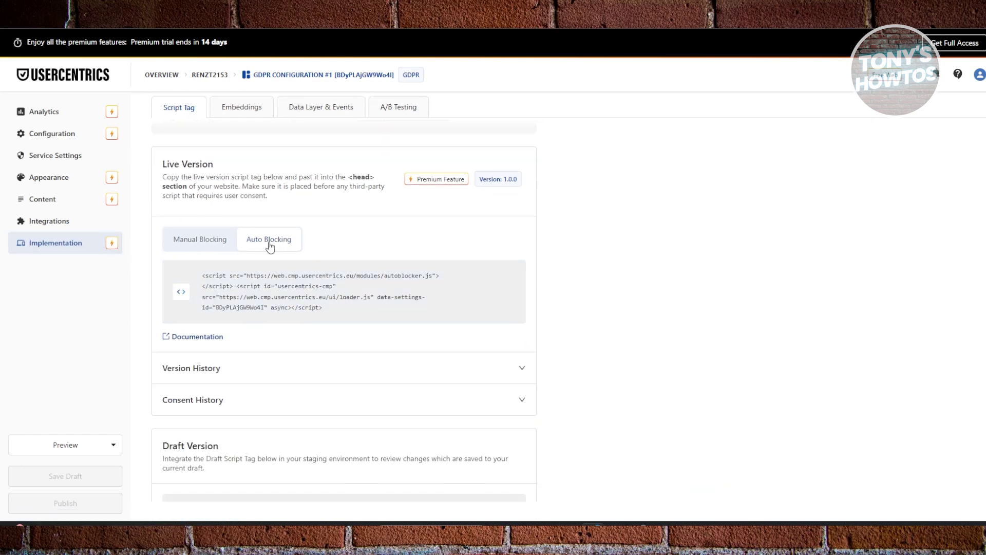
pyautogui.moveTo(308, 282)
pyautogui.moveTo(383, 296)
pyautogui.moveTo(213, 308); pyautogui.dragTo(267, 315)
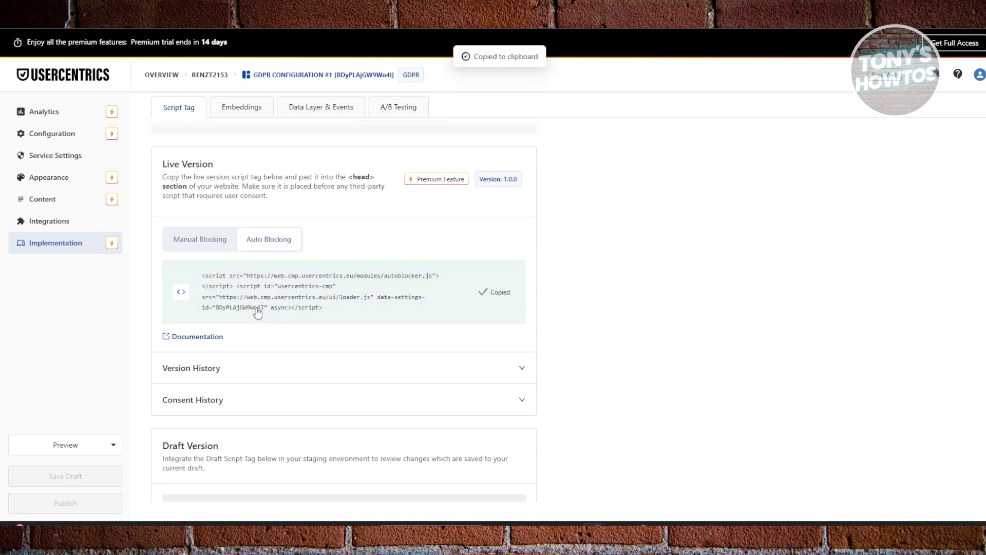
# - Paste the Usercentrics settings ID into Cookiebot's Settings ID field and connect the account
pyautogui.click(636, 524)
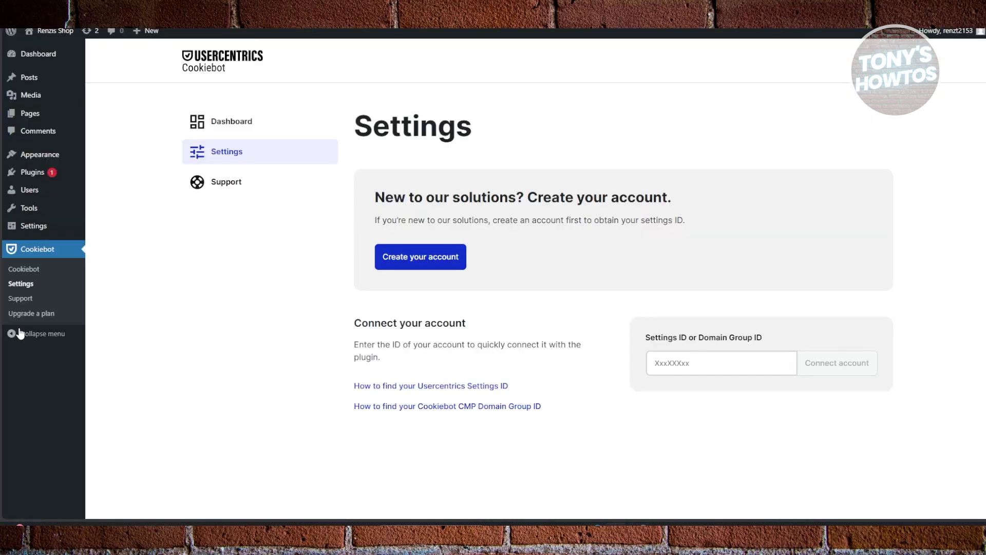
pyautogui.hotkey('ctrl', 'v')
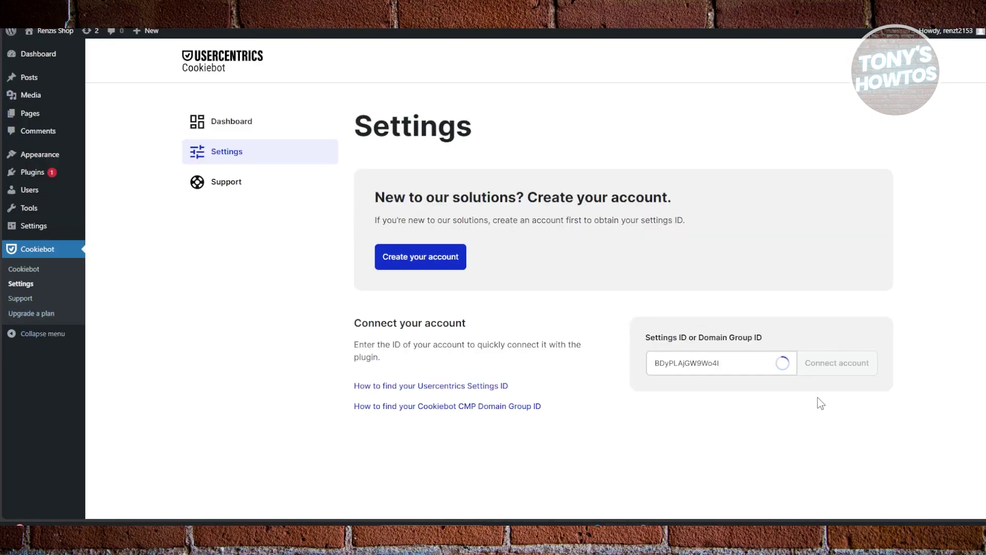
pyautogui.click(825, 367)
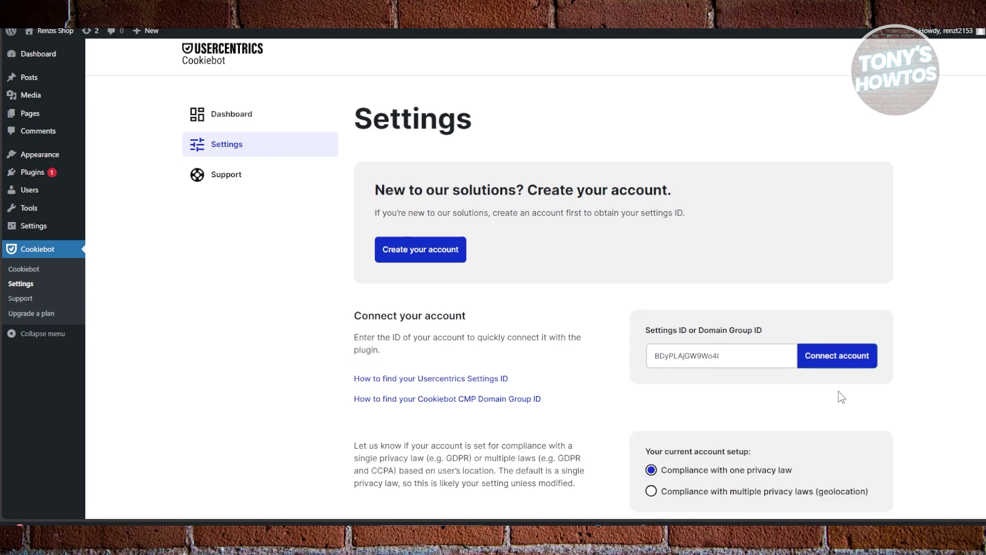
pyautogui.scroll(-2, 825, 326)
pyautogui.click(830, 306)
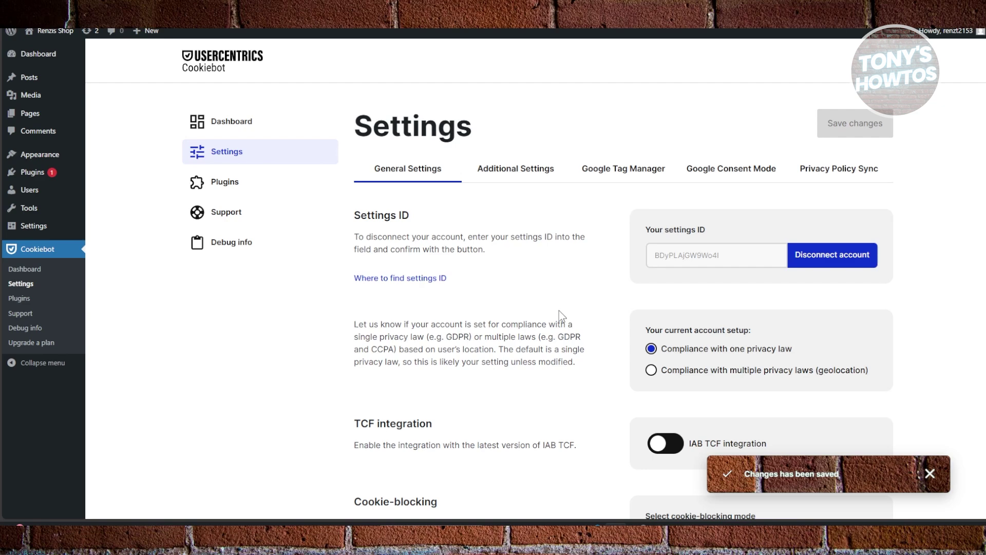
# - Set Cookiebot's cookie-blocking mode to Automatic
pyautogui.scroll(-2, 579, 234)
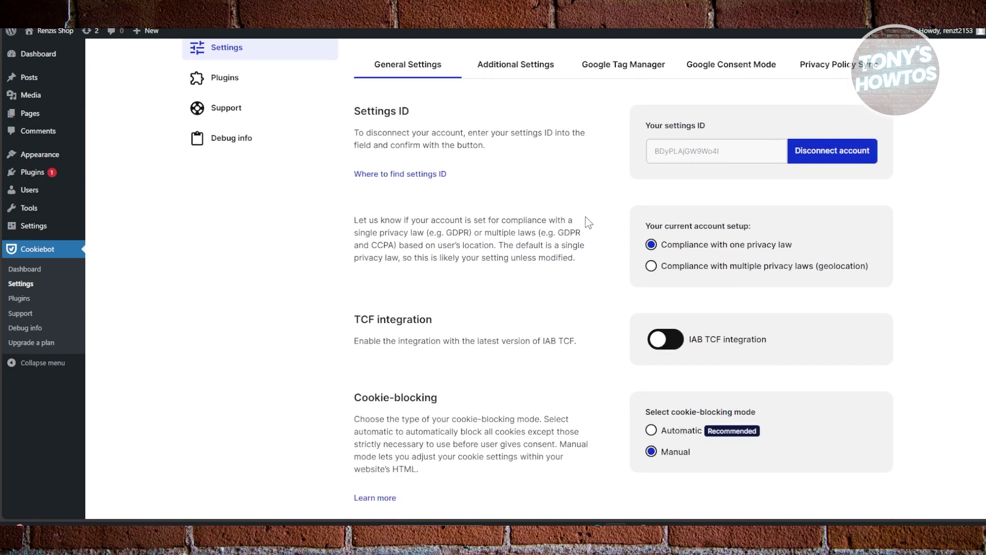
pyautogui.scroll(-3, 585, 207)
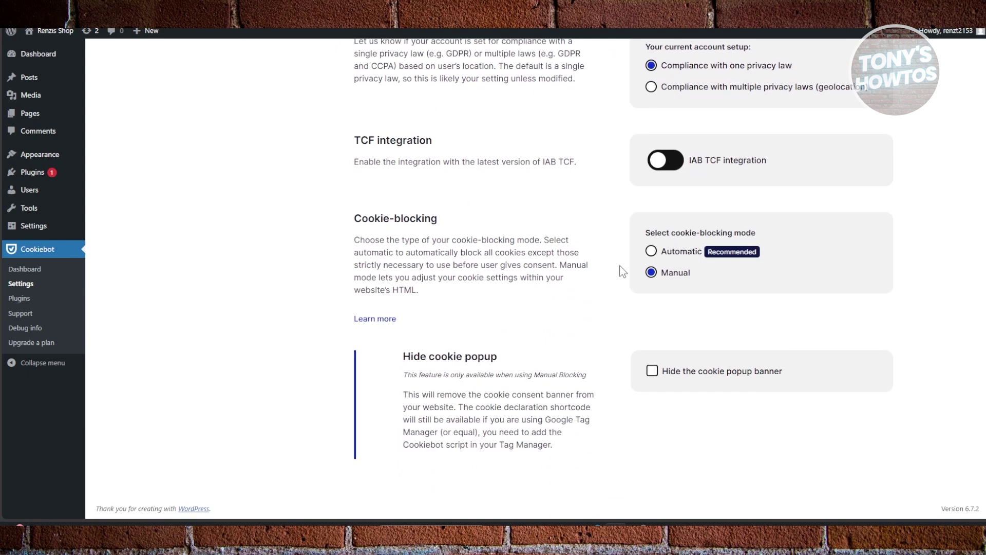
pyautogui.click(652, 251)
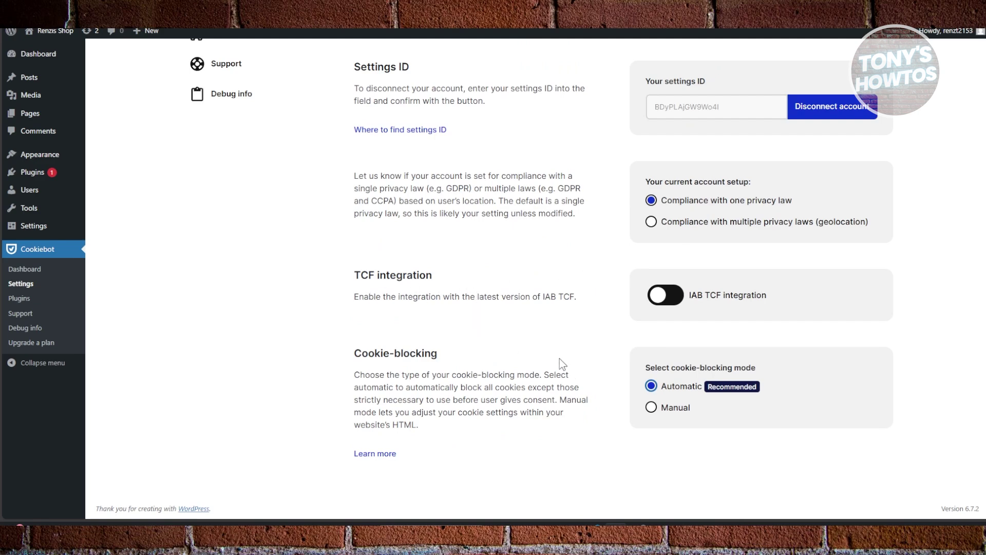
pyautogui.scroll(3, 559, 356)
# - Review the Additional Settings, Google Tag Manager, Google Consent Mode and Privacy Policy Sync tabs
pyautogui.click(529, 171)
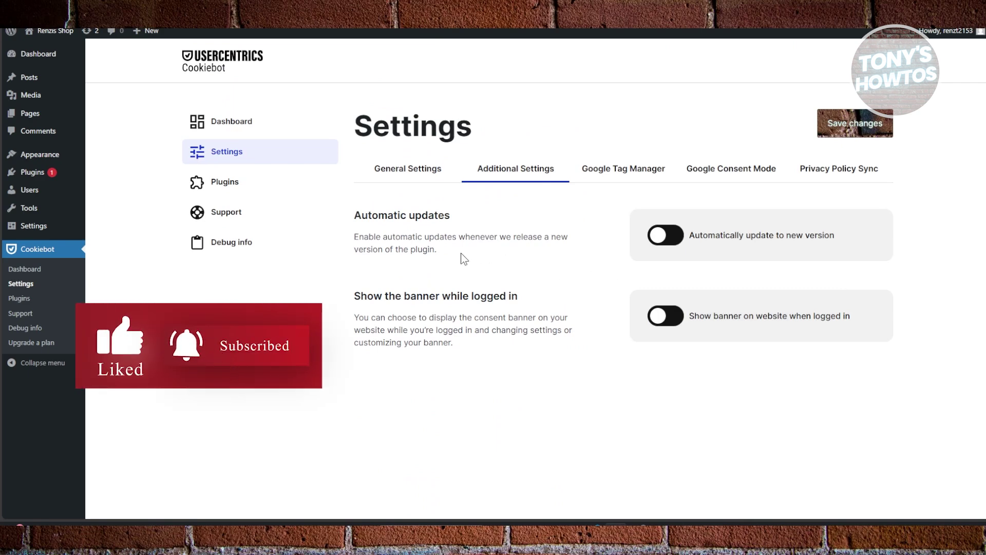
pyautogui.click(627, 180)
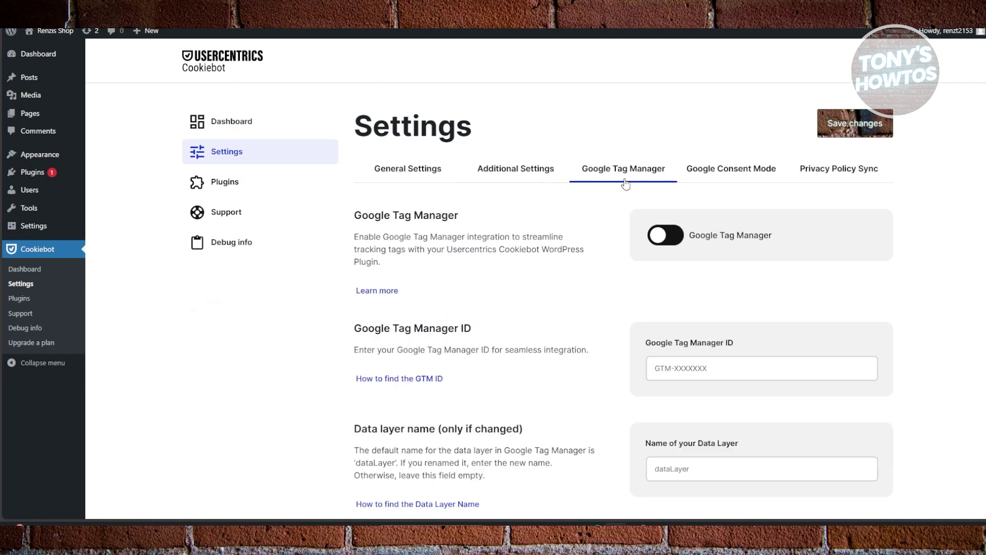
pyautogui.scroll(-1, 573, 277)
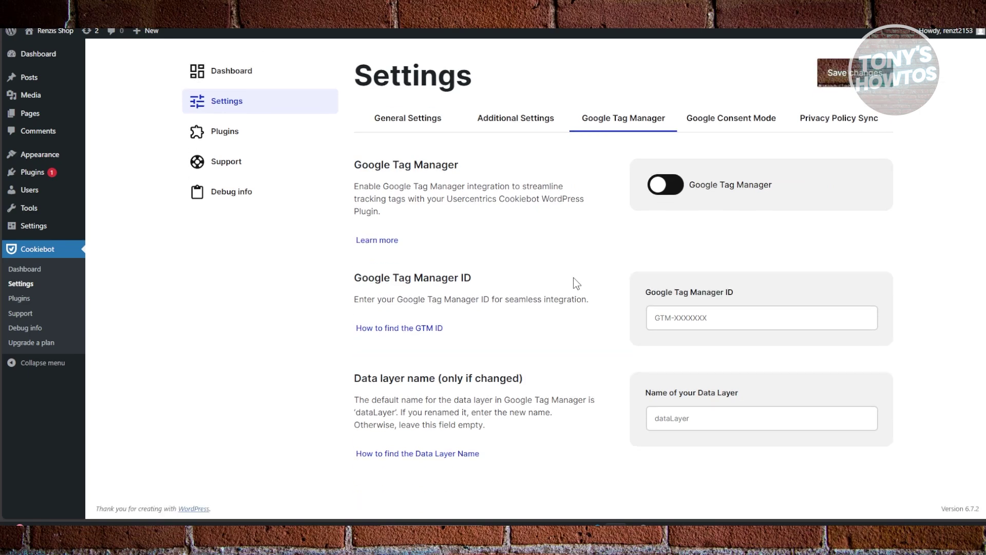
pyautogui.scroll(1, 562, 272)
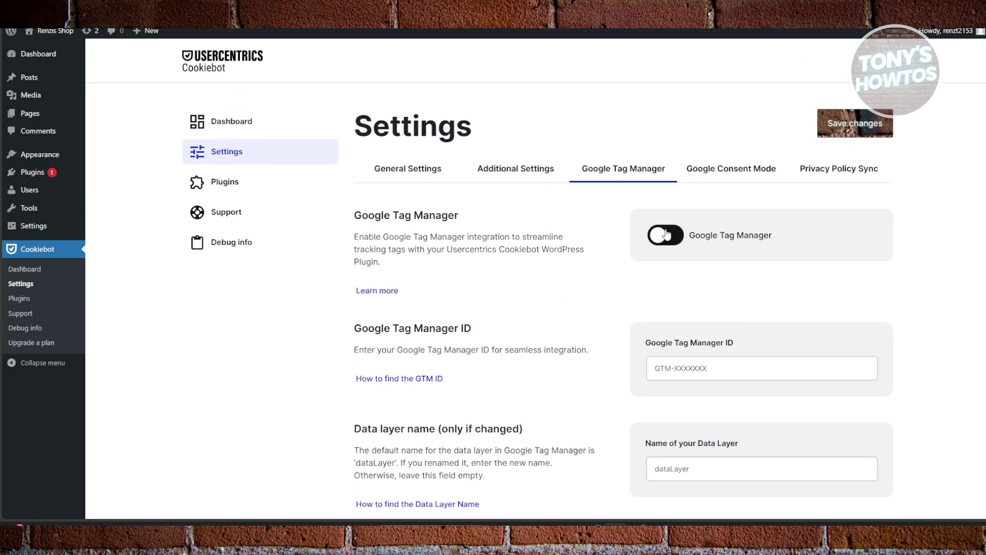
pyautogui.click(728, 183)
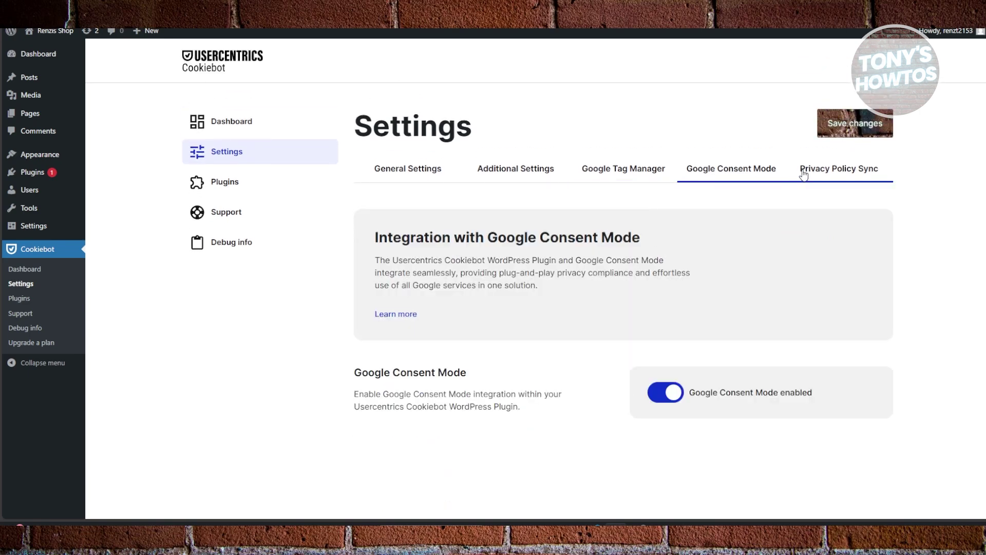
pyautogui.click(830, 180)
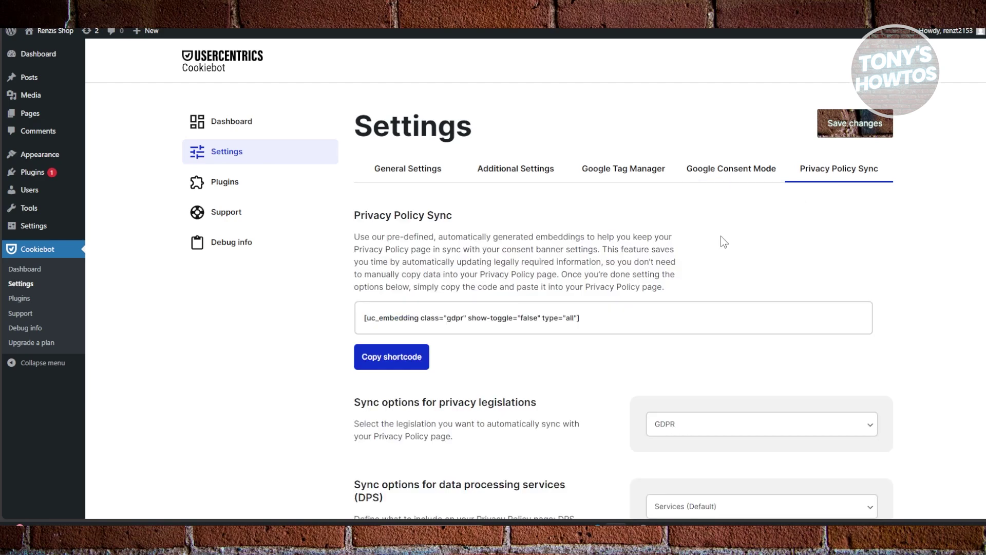
# - Browse the Cookiebot Plugins, Support and Debug info pages, ending on the Dashboard
pyautogui.click(225, 182)
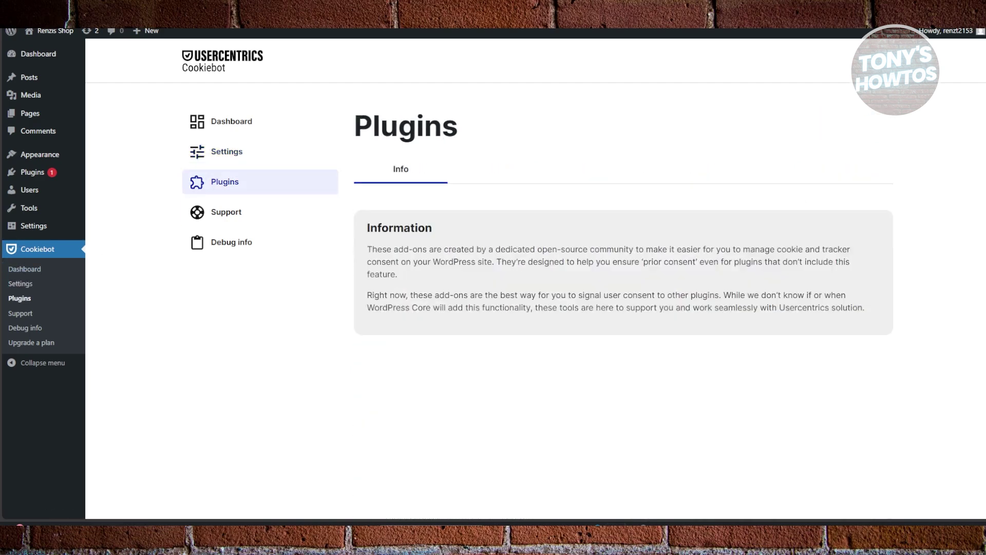
pyautogui.click(252, 220)
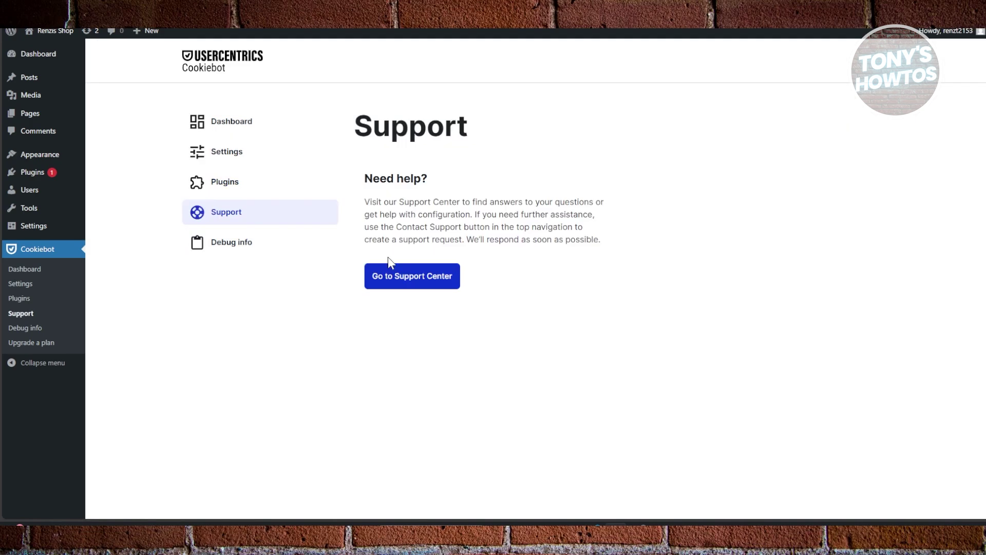
pyautogui.click(230, 243)
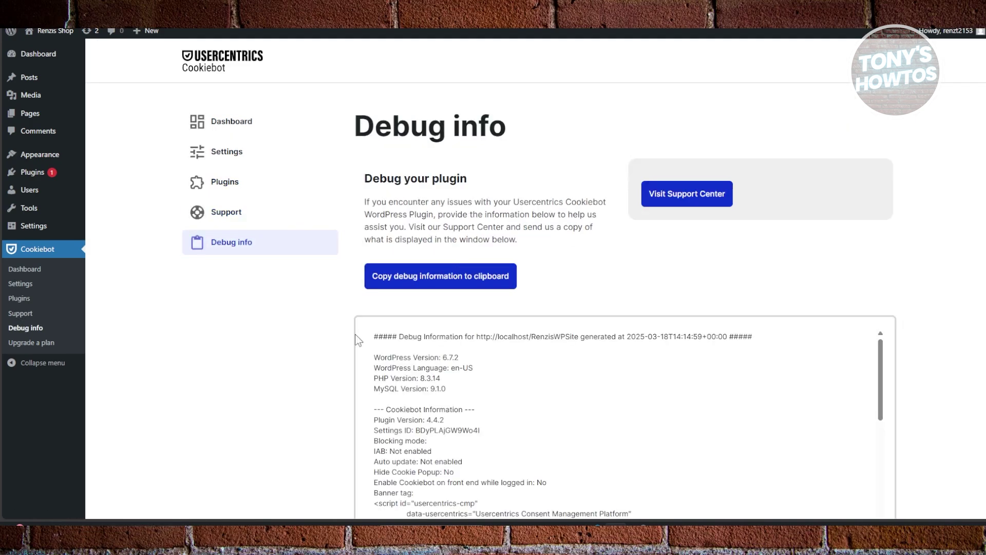
pyautogui.click(231, 121)
pyautogui.scroll(-1, 591, 265)
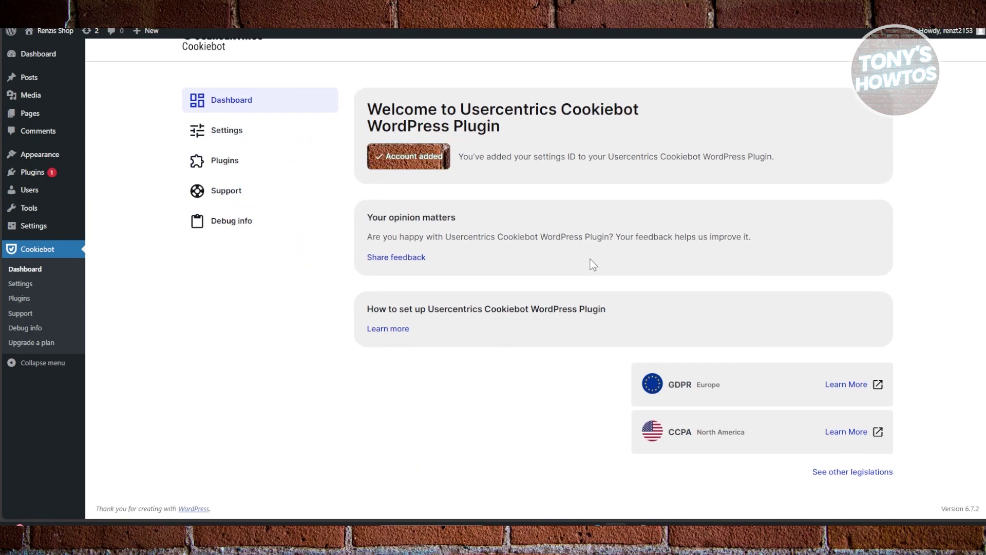
pyautogui.click(34, 226)
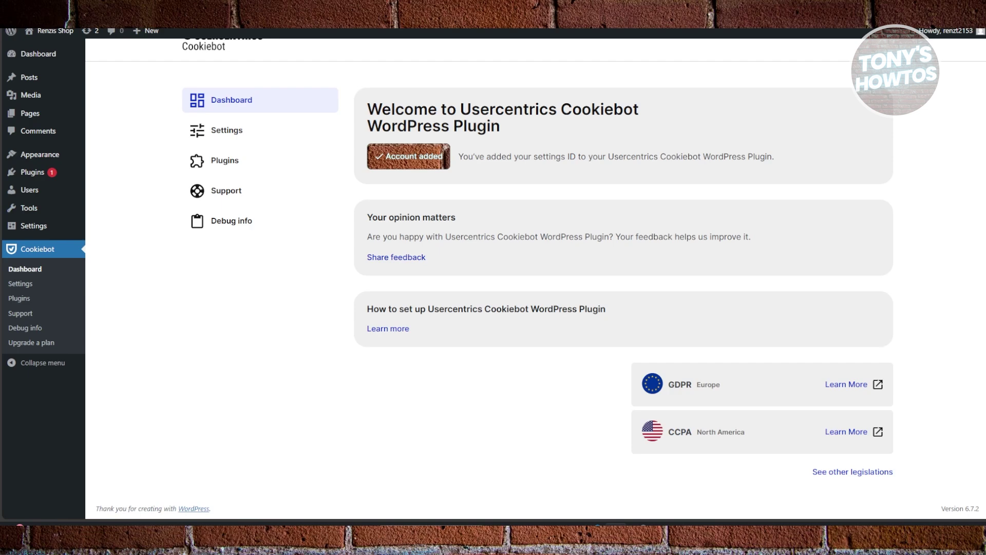